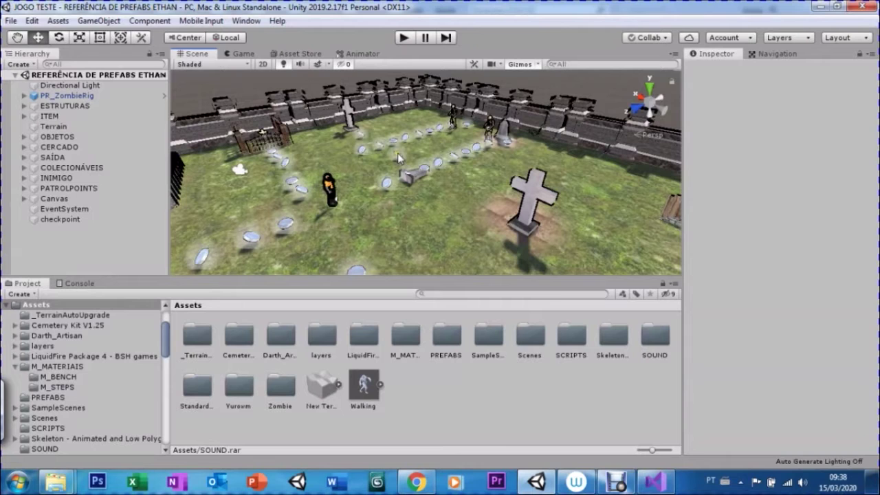
Select the checkpoint object to show its Box Collider, Win Text script and Audio Source
{"action": "mouse_move", "coordinate": [398, 156]}
{"action": "right_mouse_down"}
{"action": "mouse_move", "coordinate": [392, 179]}
{"action": "mouse_move", "coordinate": [331, 121]}
{"action": "right_mouse_up"}
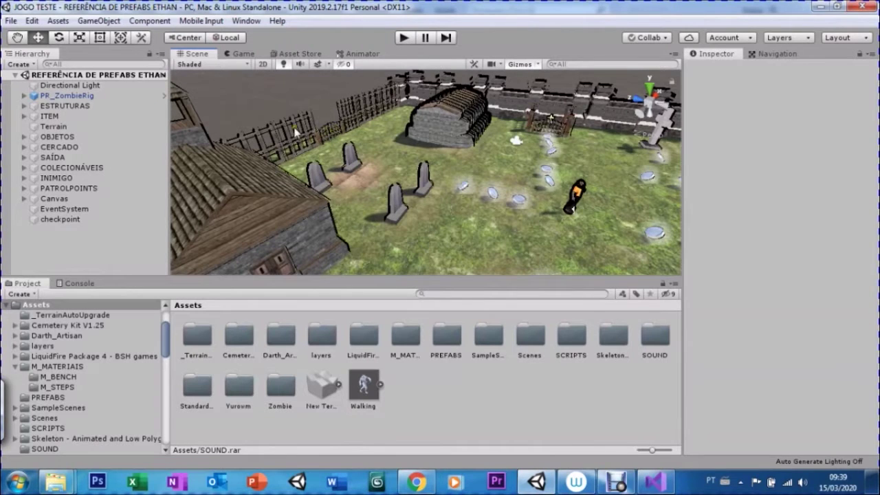
{"action": "left_click", "coordinate": [50, 221]}
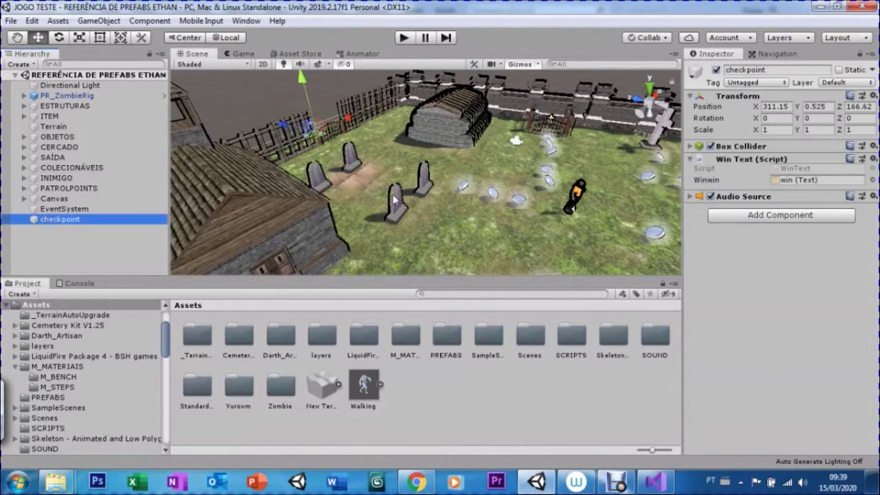
Remove the Audio Source component from the checkpoint object
{"action": "left_click", "coordinate": [694, 197]}
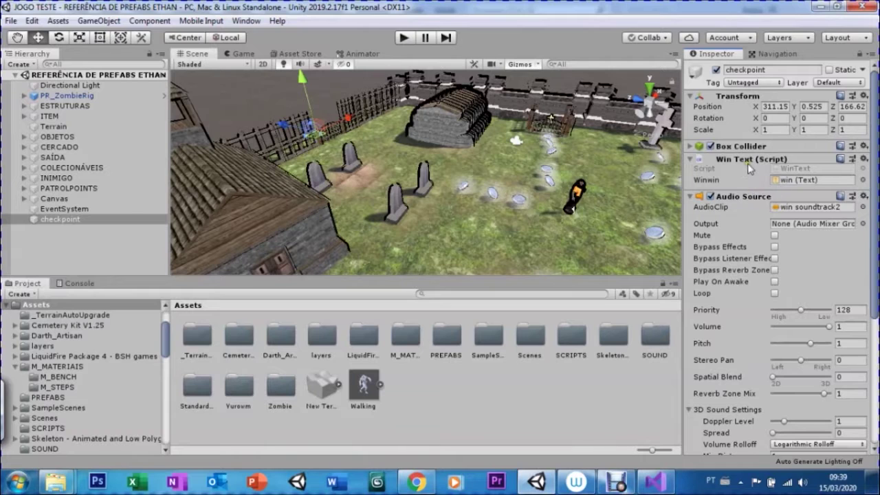
{"action": "scroll", "coordinate": [877, 243], "scroll_direction": "down", "scroll_amount": 1}
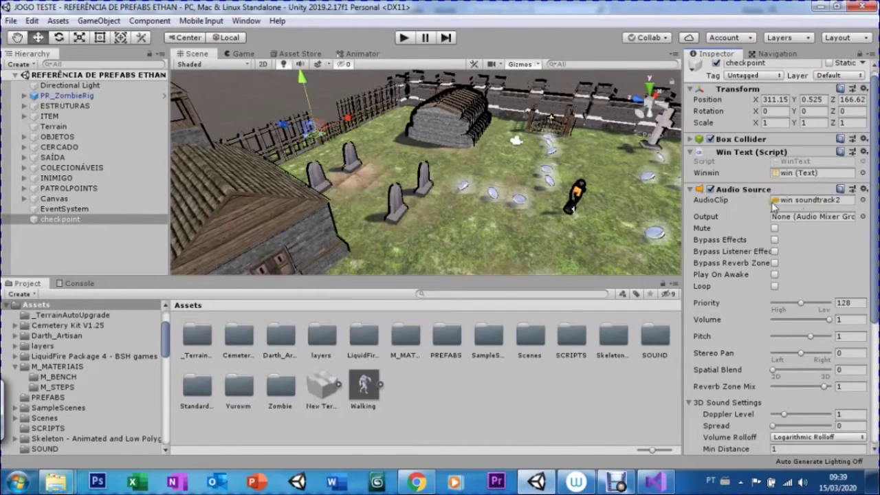
{"action": "left_click", "coordinate": [690, 188]}
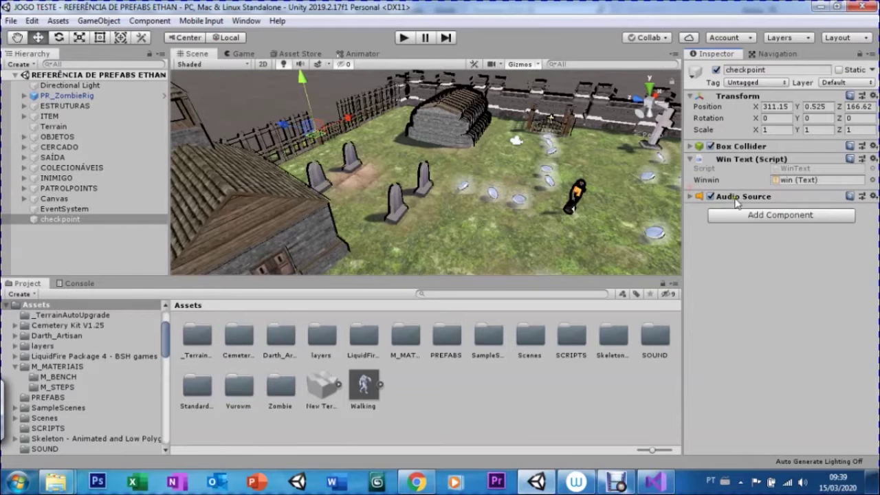
{"action": "right_click", "coordinate": [734, 197]}
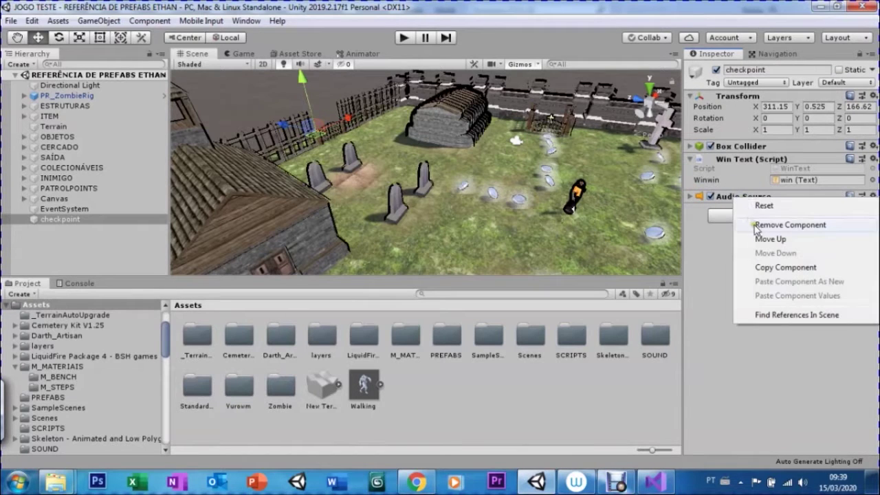
{"action": "left_click", "coordinate": [759, 225]}
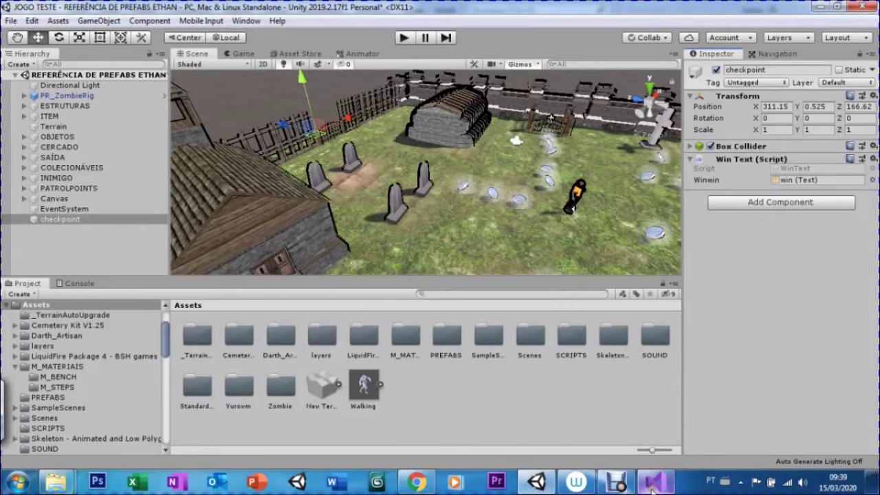
{"action": "left_click", "coordinate": [656, 481]}
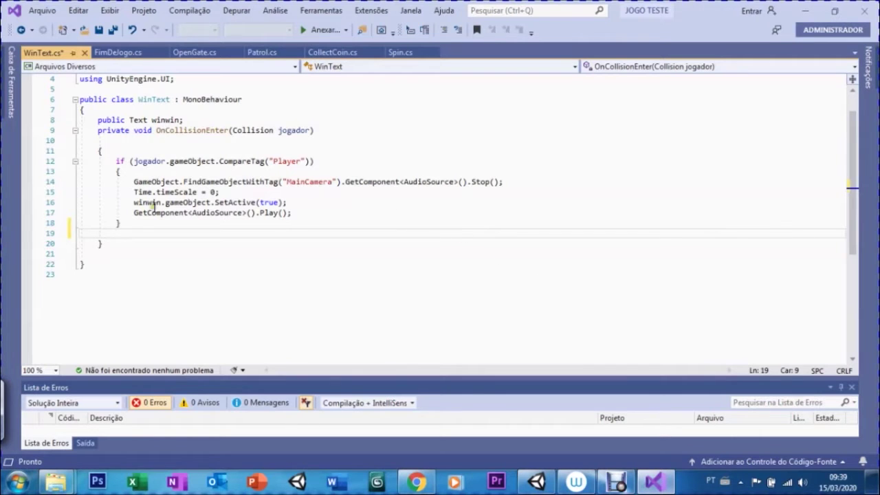
Delete the audio Play() and win-text SetActive statements from WinText.cs
{"action": "left_click_drag", "start_coordinate": [132, 213], "coordinate": [294, 213]}
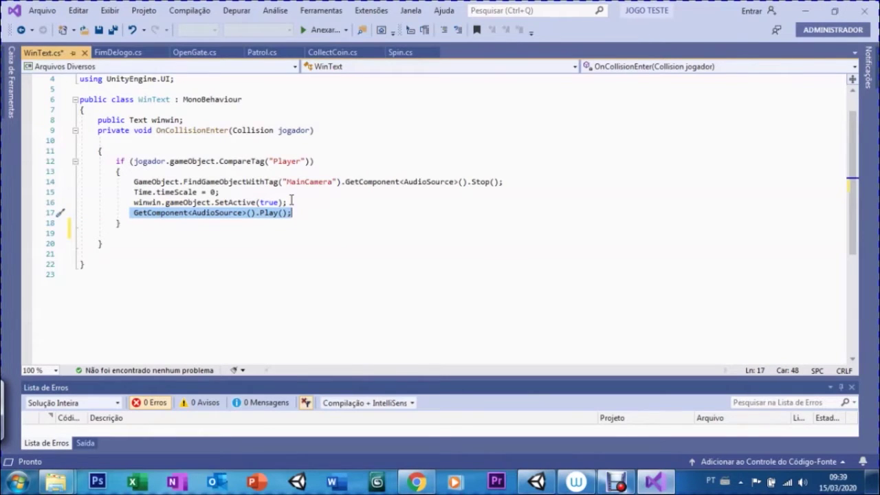
{"action": "key", "text": "BackSpace"}
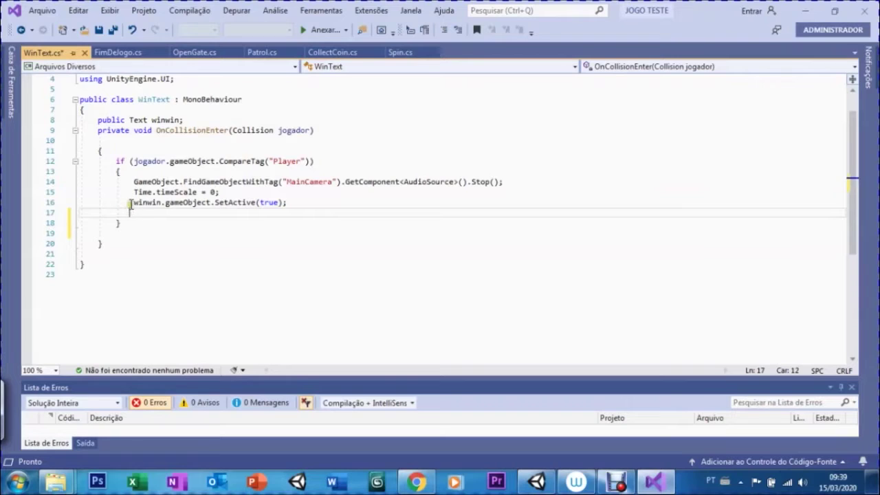
{"action": "left_click_drag", "start_coordinate": [130, 203], "coordinate": [288, 203]}
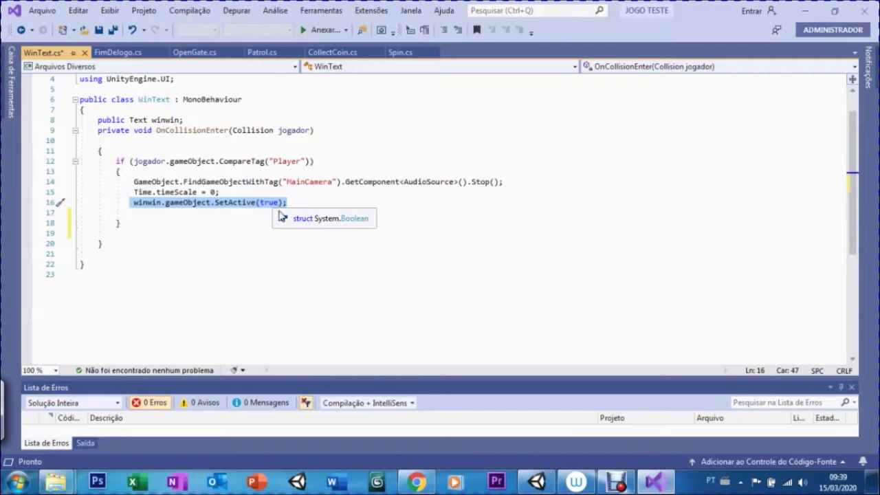
{"action": "key", "text": "Delete"}
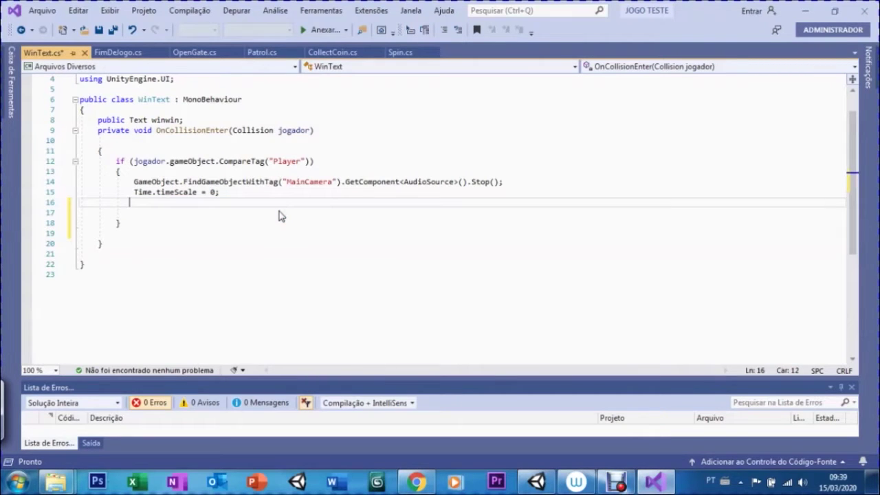
Add Application.LoadLevel("CENA2"); on line 16 of the collision handler
{"action": "type", "text": "wi"}
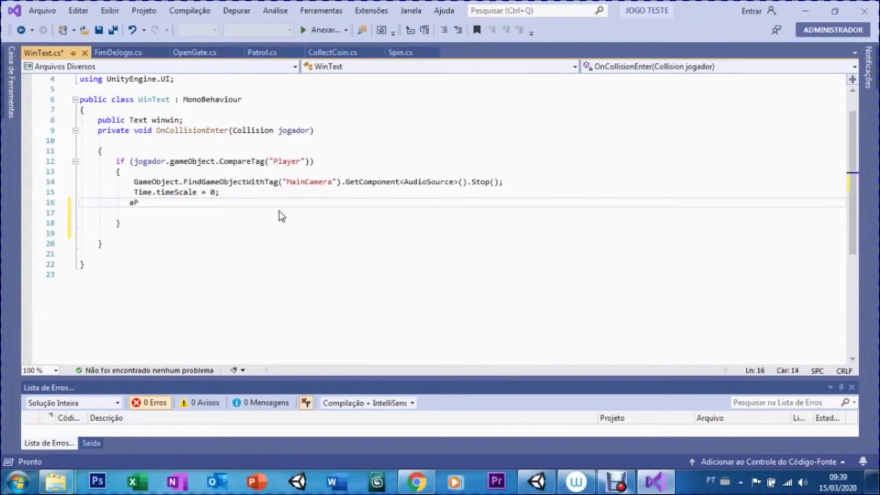
{"action": "key", "text": "BackSpace"}
{"action": "key", "text": "BackSpace"}
{"action": "type", "text": "Ap"}
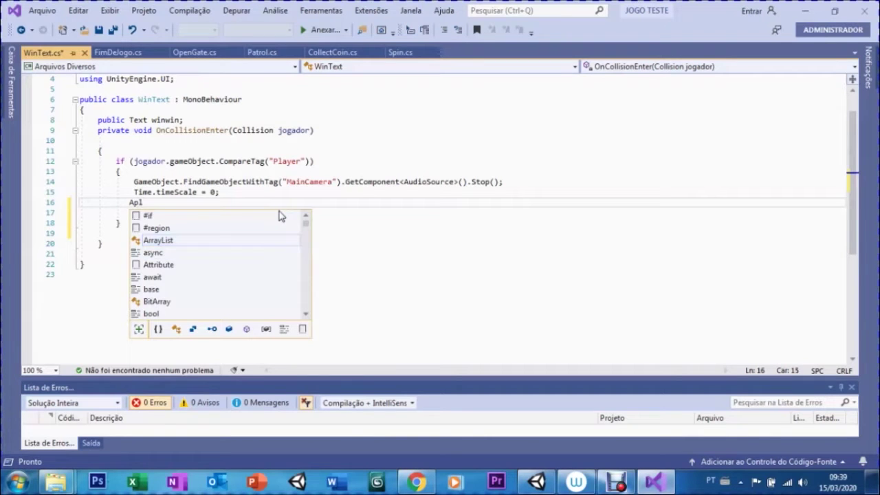
{"action": "type", "text": "plication"}
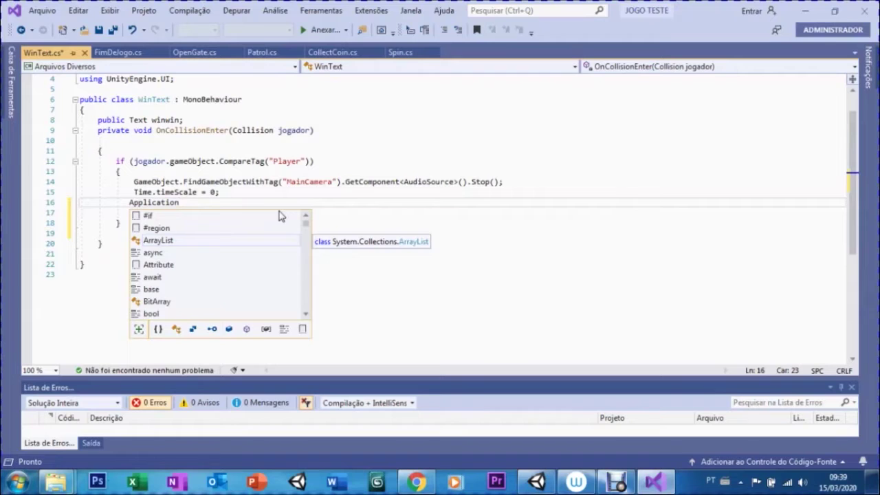
{"action": "type", "text": ".Load"}
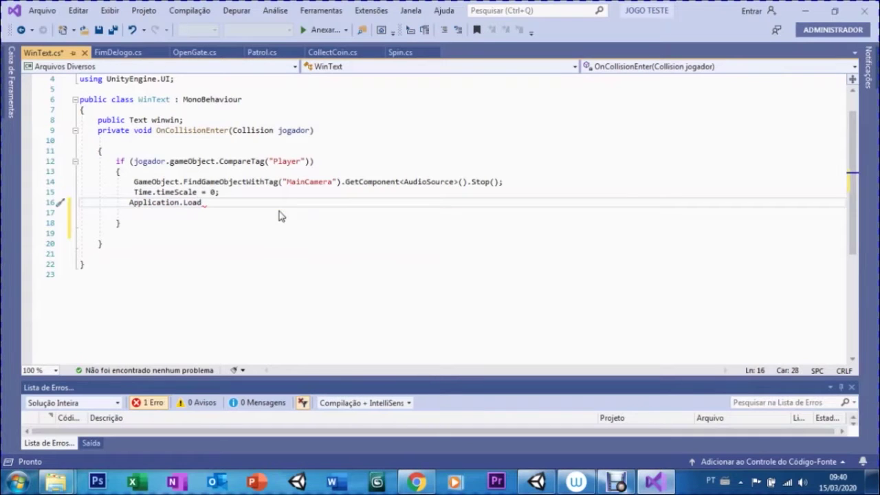
{"action": "type", "text": "Level"}
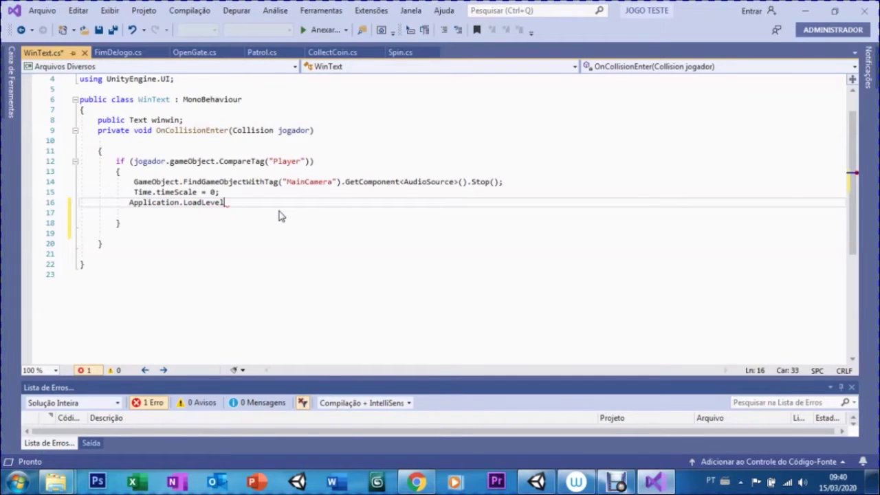
{"action": "type", "text": "(\""}
{"action": "type", "text": "C"}
{"action": "type", "text": "ENA2"}
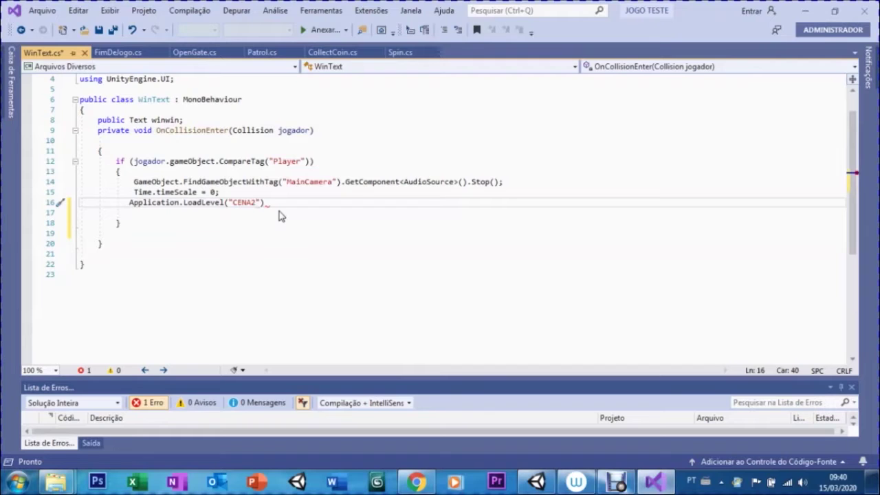
{"action": "key", "text": "End"}
{"action": "type", "text": ";"}
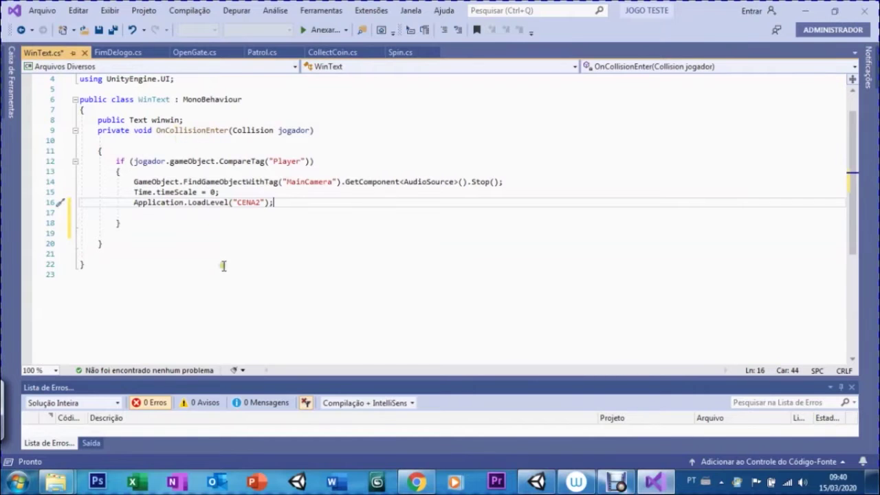
Check in Explorer that JOGO TESTE\Assets\Scenes contains the CENA2 scene file
{"action": "mouse_move", "coordinate": [58, 486]}
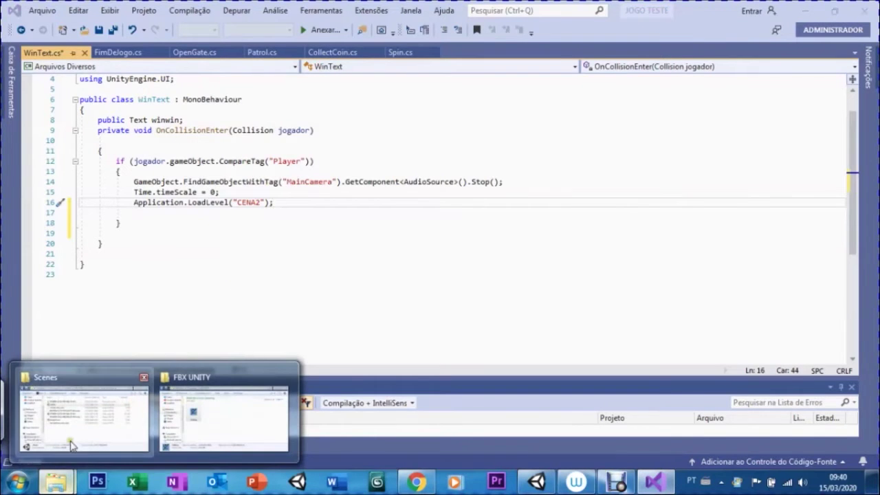
{"action": "left_click", "coordinate": [70, 441]}
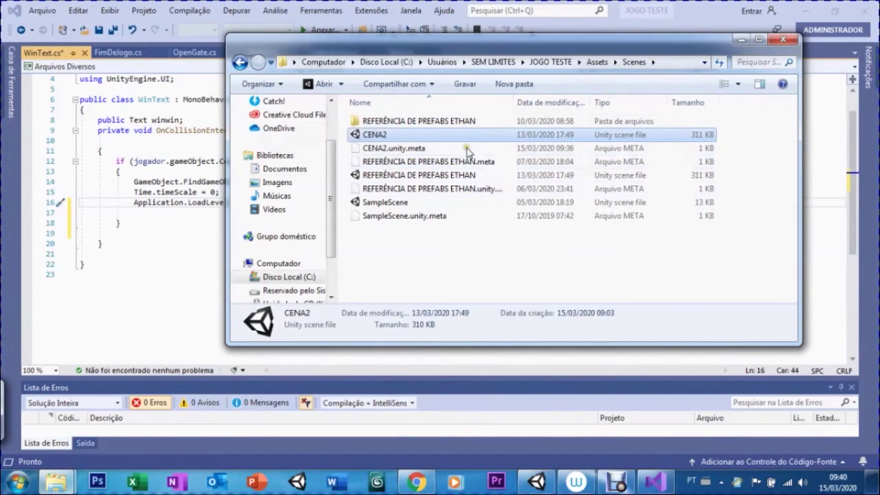
{"action": "left_click", "coordinate": [549, 63]}
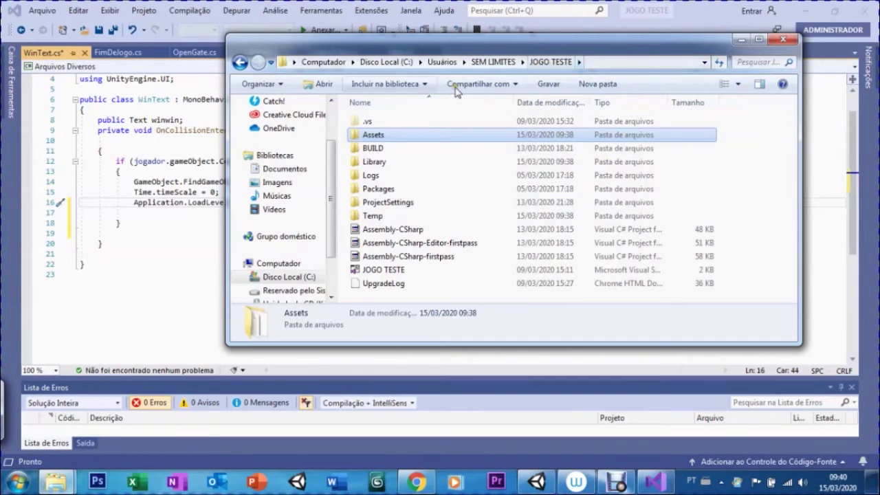
{"action": "double_click", "coordinate": [354, 136]}
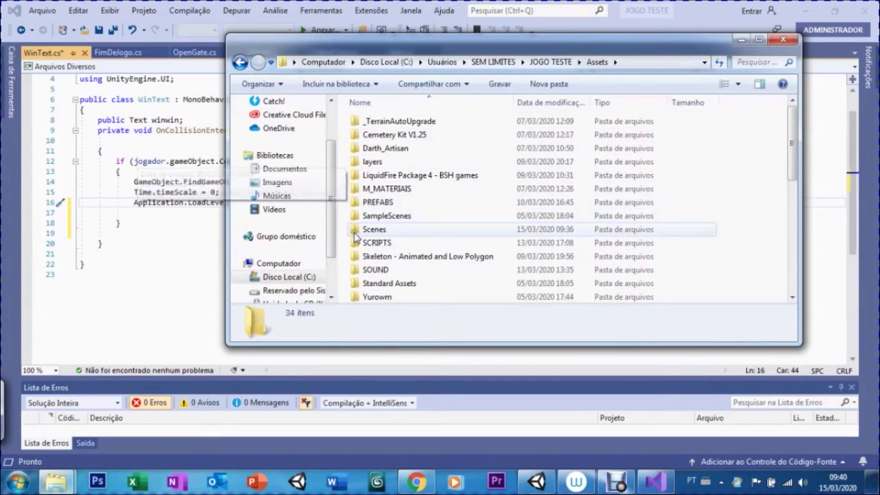
{"action": "double_click", "coordinate": [357, 229]}
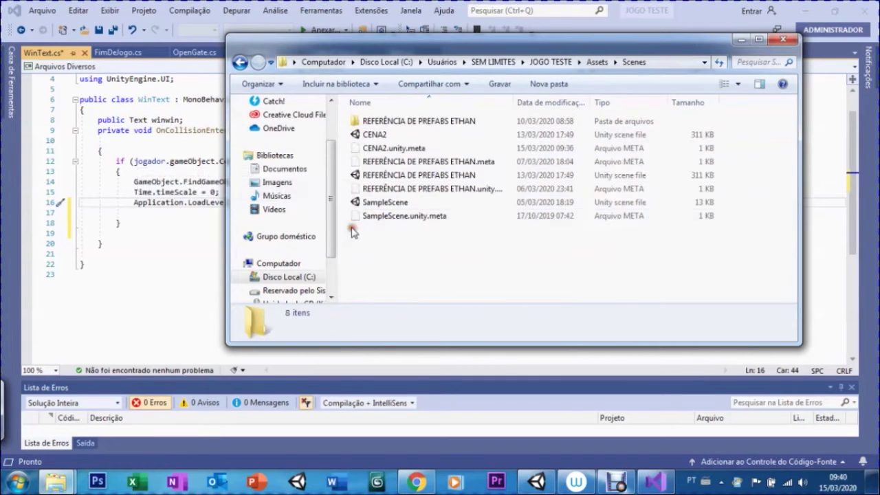
{"action": "left_click", "coordinate": [368, 180]}
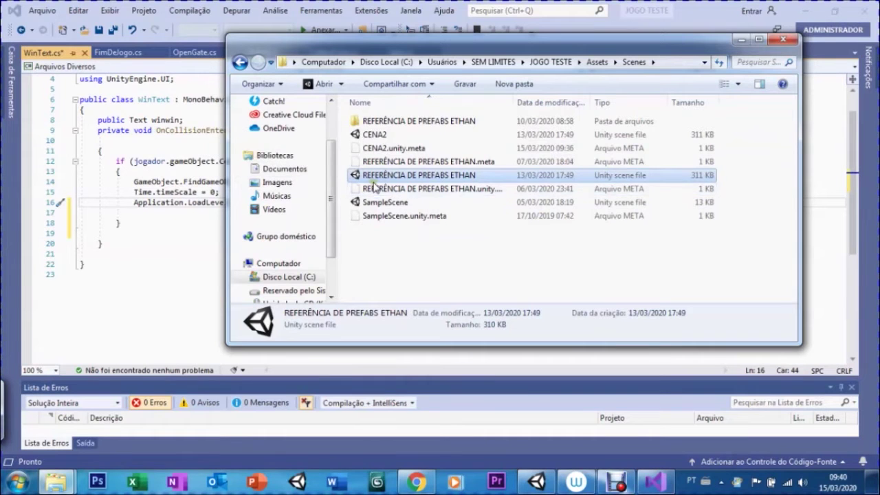
{"action": "left_click", "coordinate": [373, 137]}
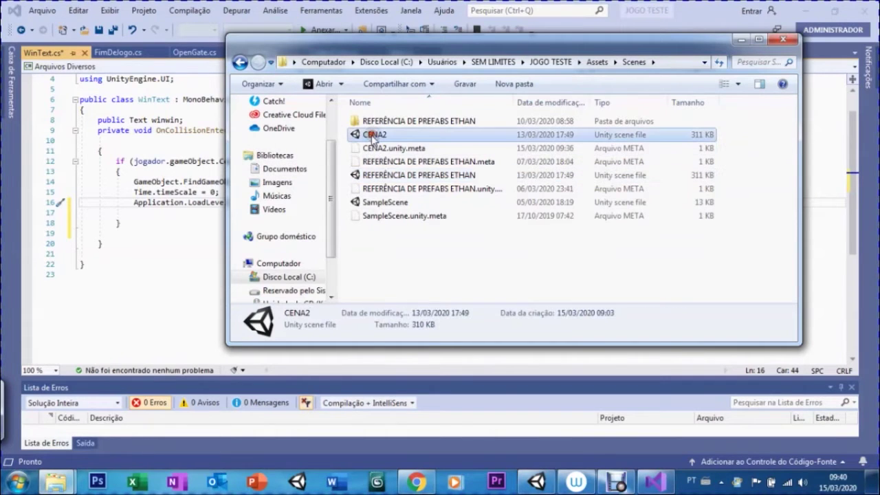
{"action": "left_click", "coordinate": [170, 246]}
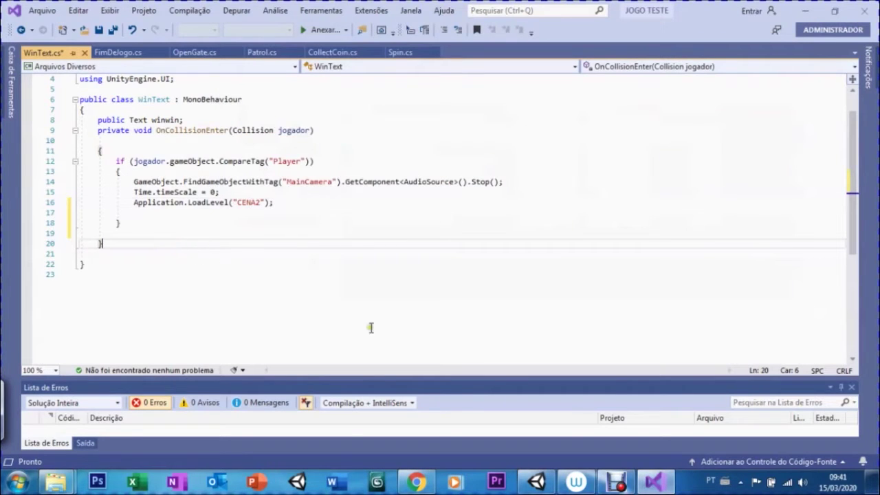
{"action": "left_click", "coordinate": [536, 481]}
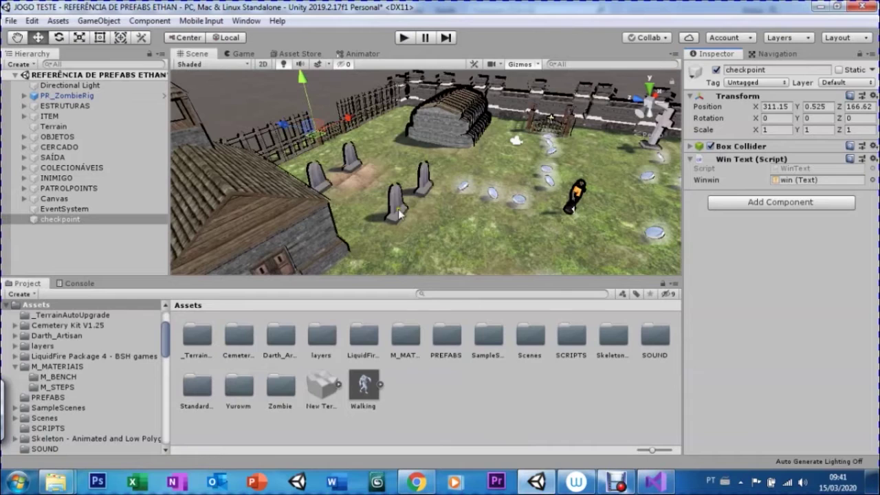
Add CENA2 to Build Settings as scene 1 after REFERÊNCIA DE PREFABS ETHAN
{"action": "left_click", "coordinate": [11, 20]}
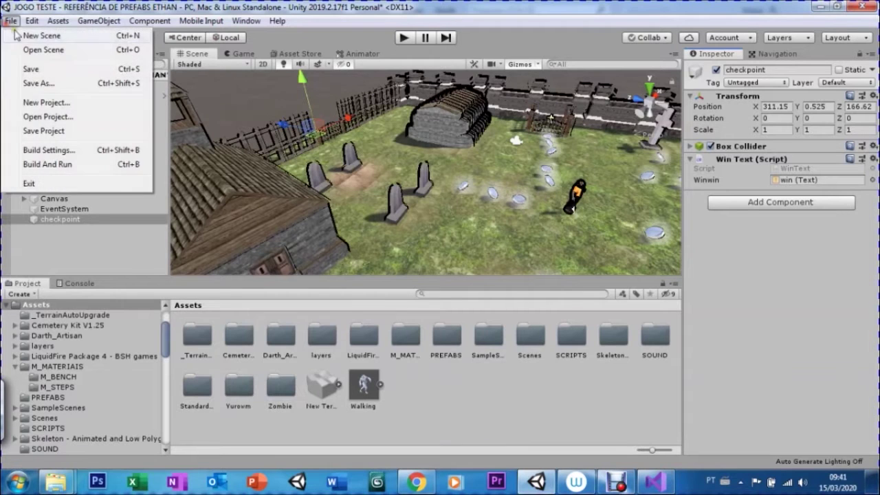
{"action": "left_click", "coordinate": [44, 151]}
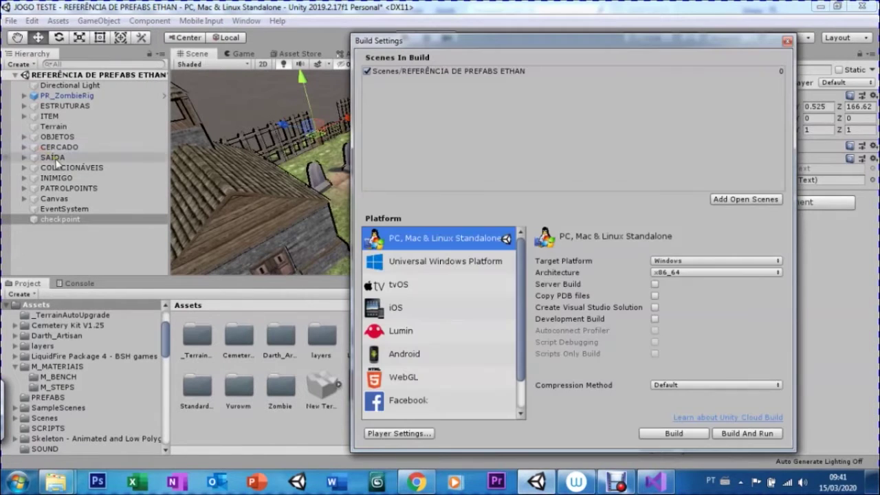
{"action": "left_click_drag", "start_coordinate": [476, 44], "coordinate": [615, 35]}
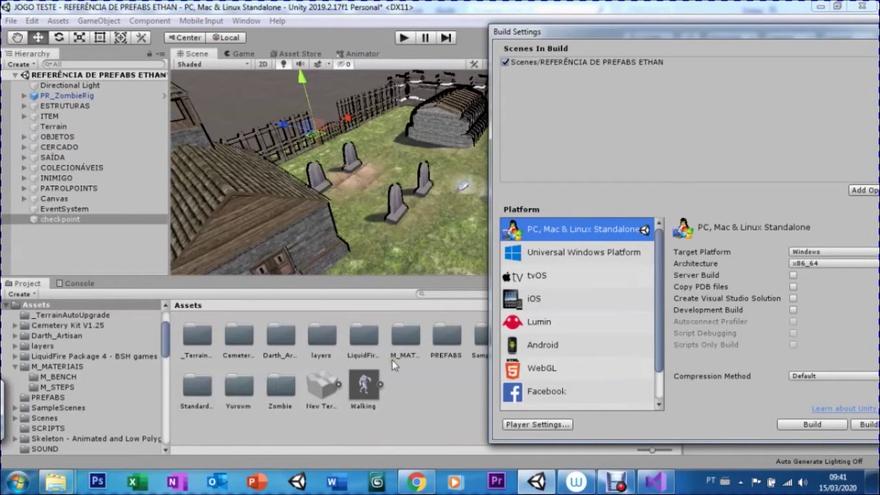
{"action": "left_click", "coordinate": [207, 389]}
{"action": "left_click_drag", "start_coordinate": [571, 35], "coordinate": [712, 82]}
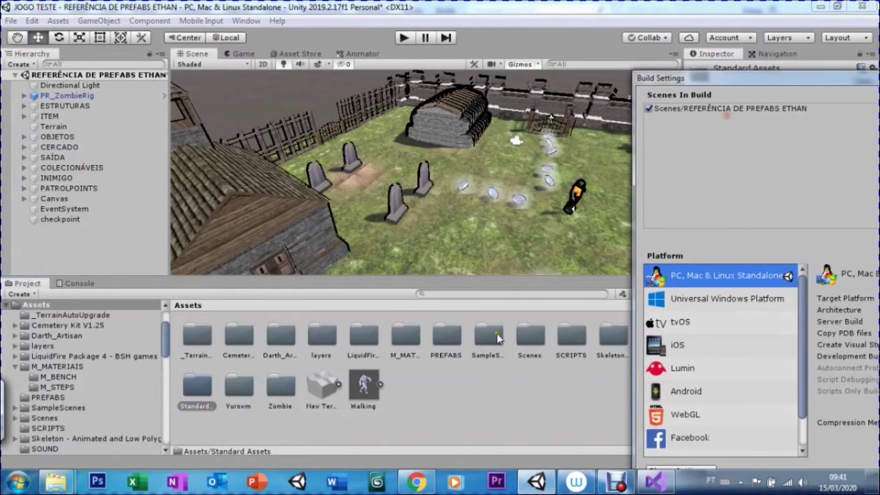
{"action": "double_click", "coordinate": [535, 336]}
{"action": "left_click_drag", "start_coordinate": [235, 336], "coordinate": [701, 165]}
{"action": "left_click_drag", "start_coordinate": [715, 81], "coordinate": [320, 55]}
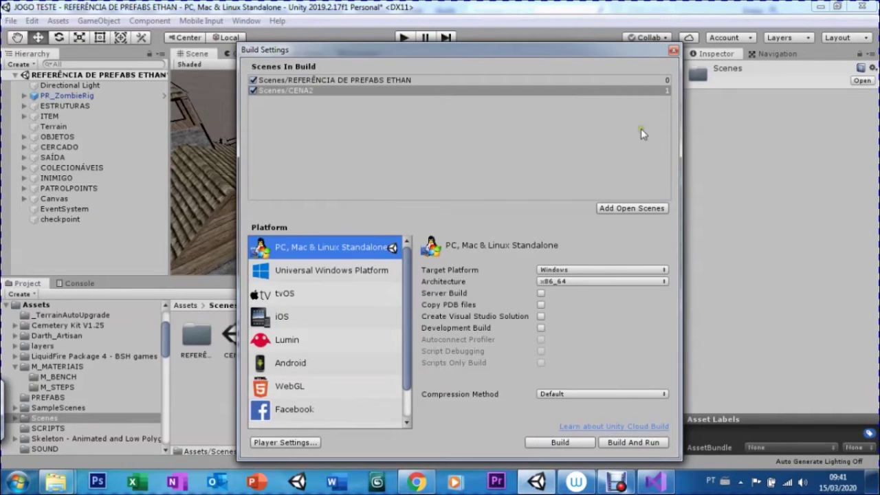
{"action": "left_click", "coordinate": [671, 51]}
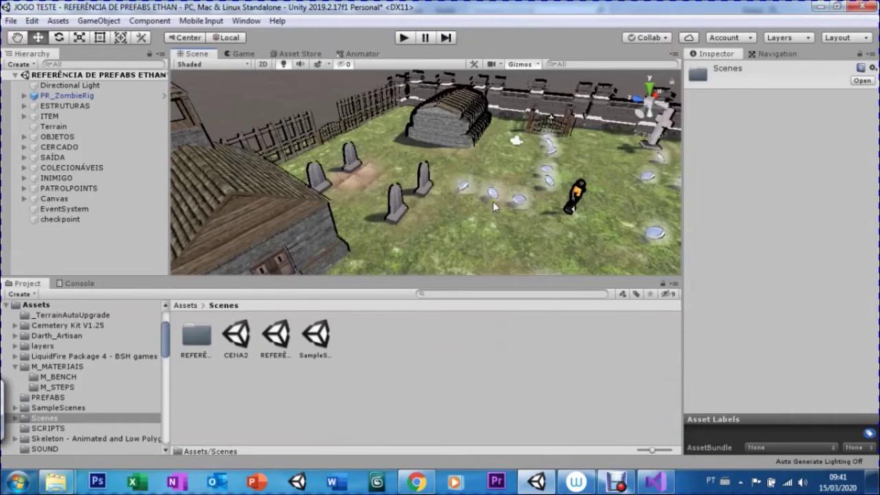
Delete PR_COIN (1) through PR_COIN (31) from COLECIONÁVEIS, keeping only PR_COIN
{"action": "left_click_drag", "start_coordinate": [493, 201], "coordinate": [556, 224], "text": "alt"}
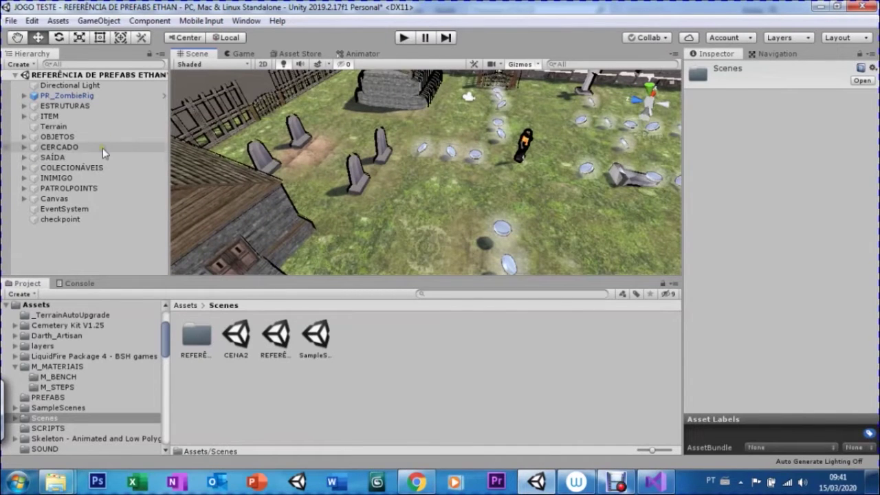
{"action": "left_click", "coordinate": [21, 169]}
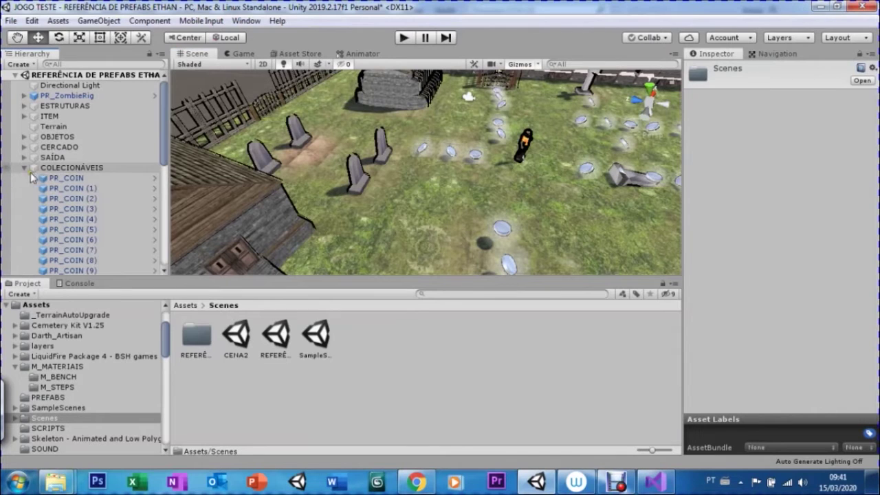
{"action": "left_click", "coordinate": [93, 188]}
{"action": "scroll", "coordinate": [160, 206], "scroll_direction": "down", "scroll_amount": 5}
{"action": "scroll", "coordinate": [155, 238], "scroll_direction": "down", "scroll_amount": 5}
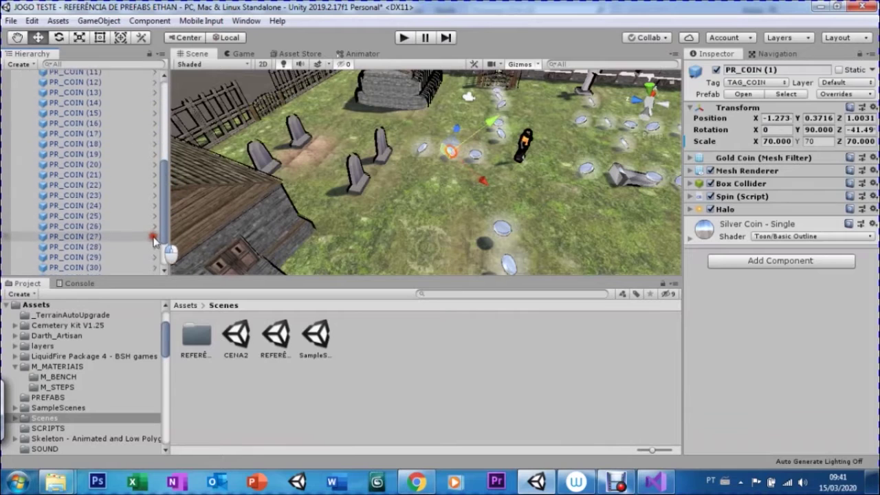
{"action": "scroll", "coordinate": [156, 238], "scroll_direction": "down", "scroll_amount": 3}
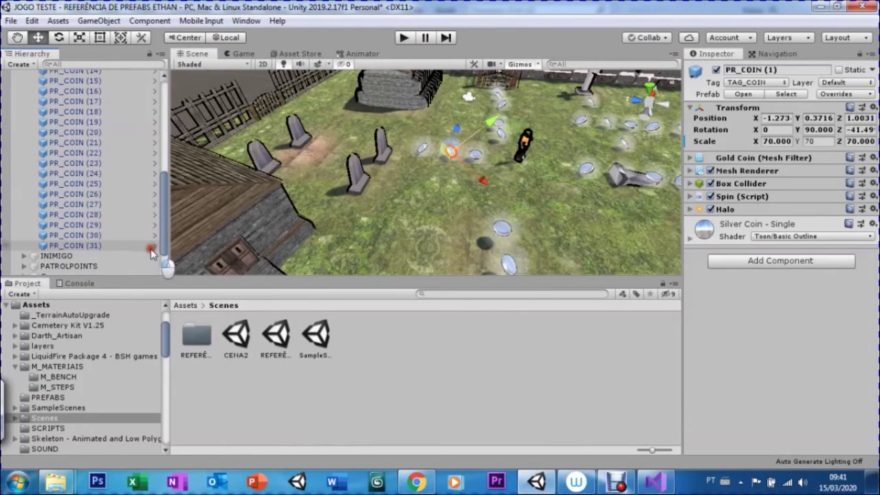
{"action": "left_click", "coordinate": [93, 246], "text": "shift"}
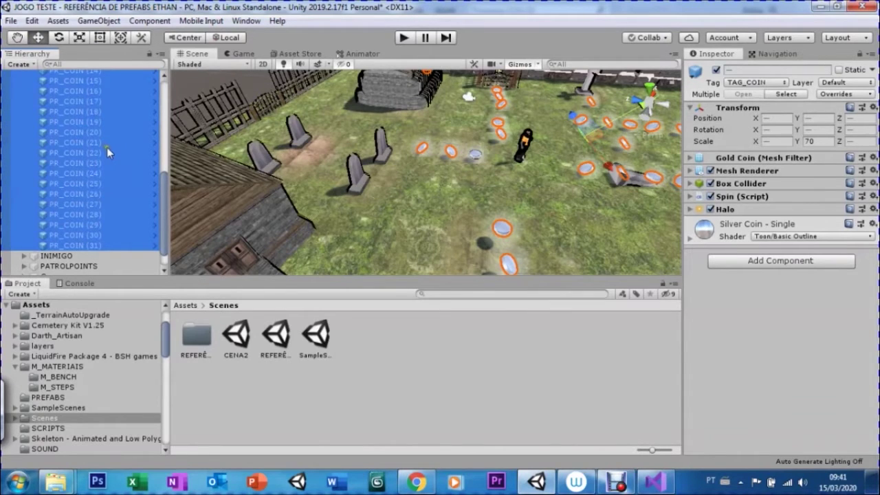
{"action": "key", "text": "Delete"}
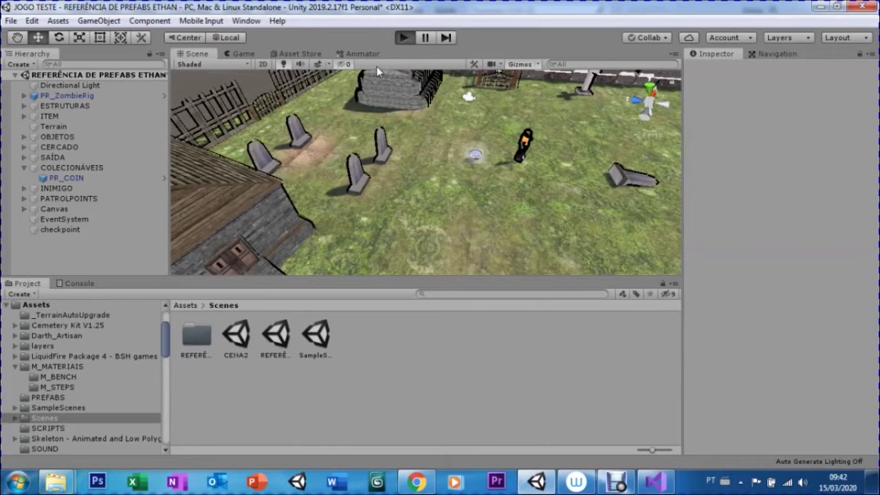
Test-play the game twice with the single coin, then start Play mode again
{"action": "key", "text": "ctrl+p"}
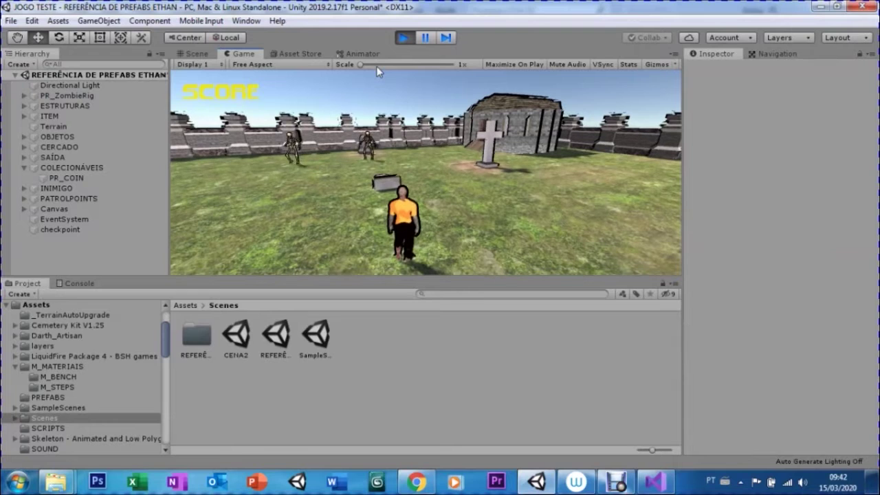
{"action": "key", "text": "d"}
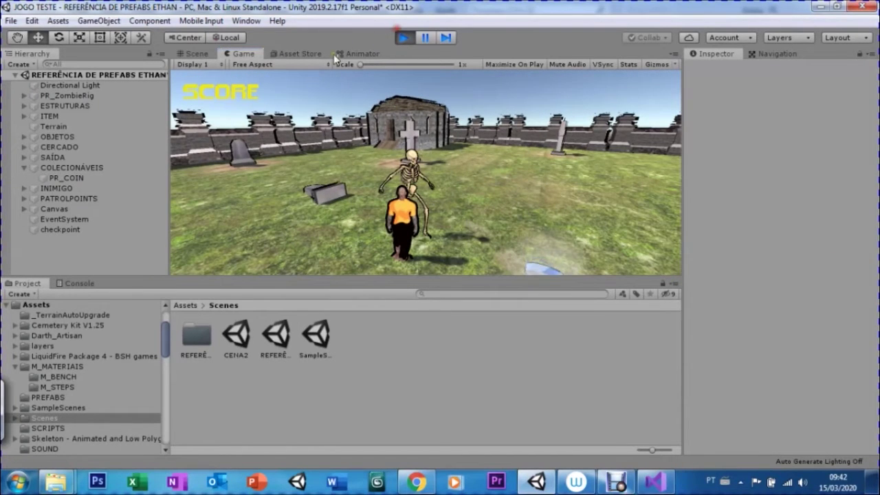
{"action": "key", "text": "ctrl+p"}
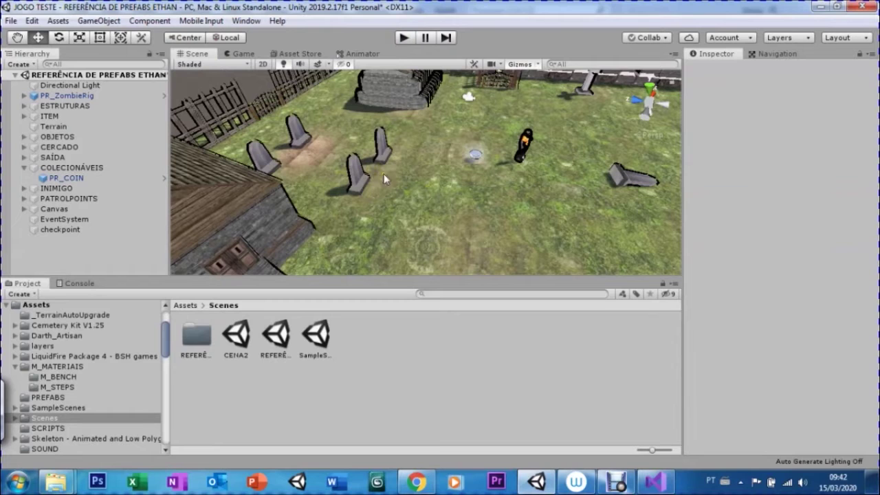
{"action": "left_click", "coordinate": [402, 39]}
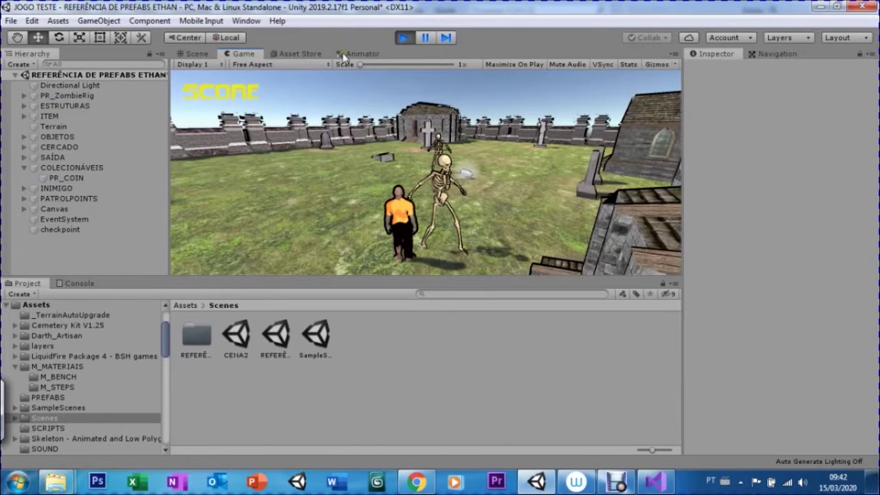
{"action": "left_click", "coordinate": [404, 39]}
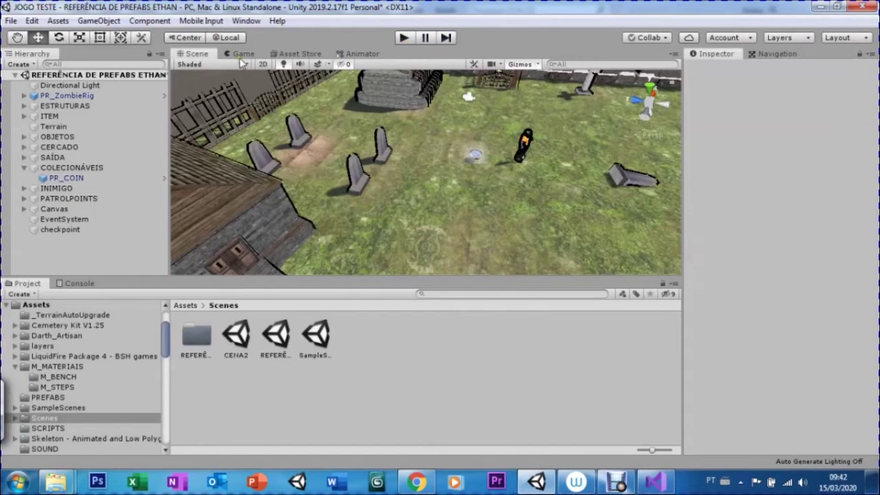
{"action": "left_click", "coordinate": [409, 39]}
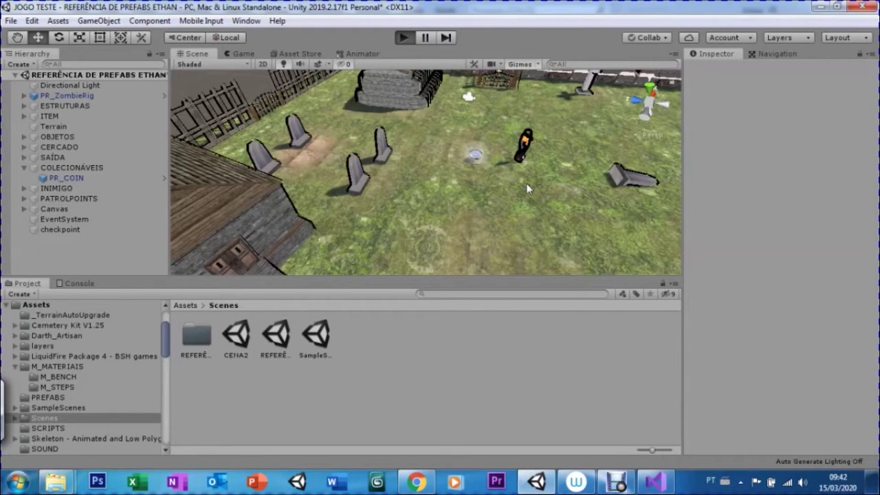
Run the character across the graveyard, collecting the coin near the church
{"action": "key", "text": "d"}
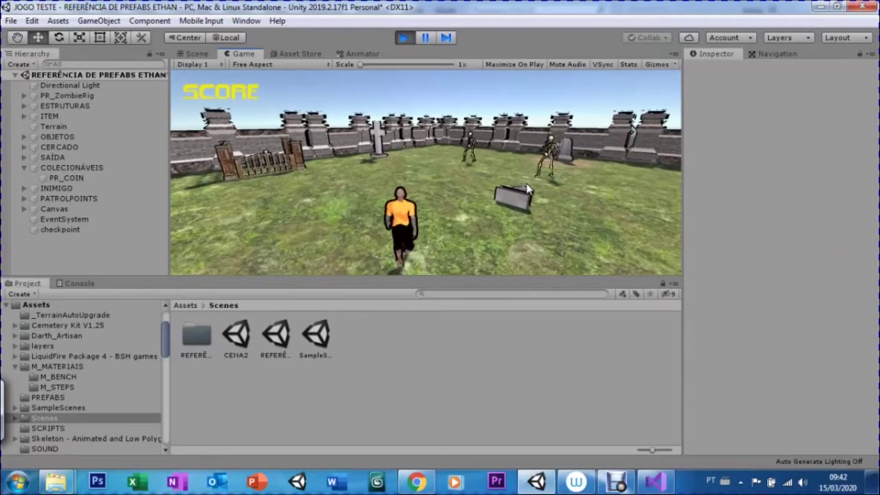
{"action": "key", "text": "a"}
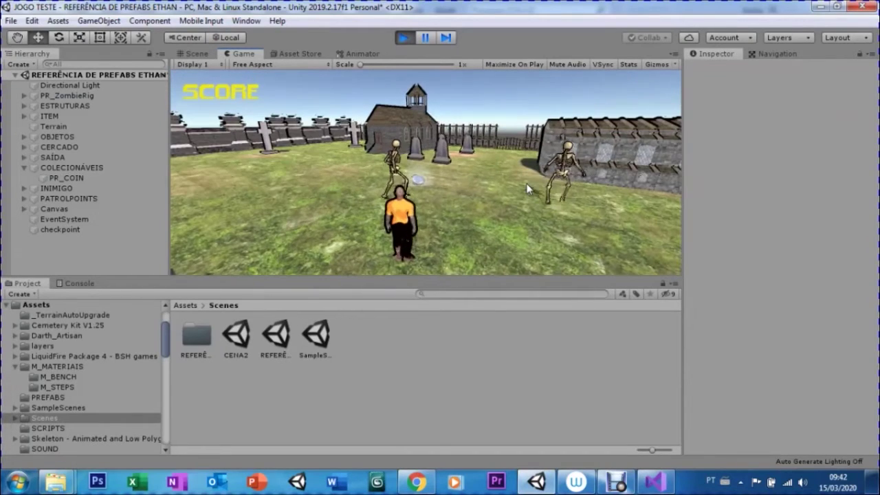
{"action": "key", "text": "w"}
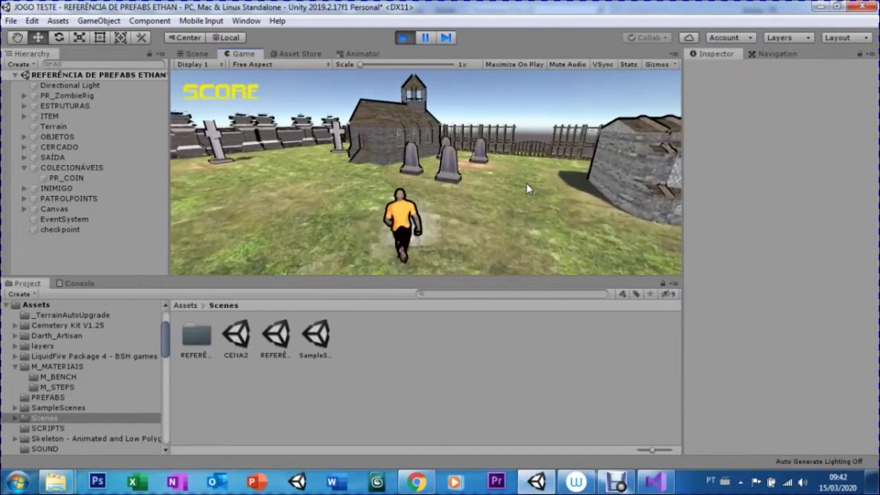
{"action": "key", "text": "a"}
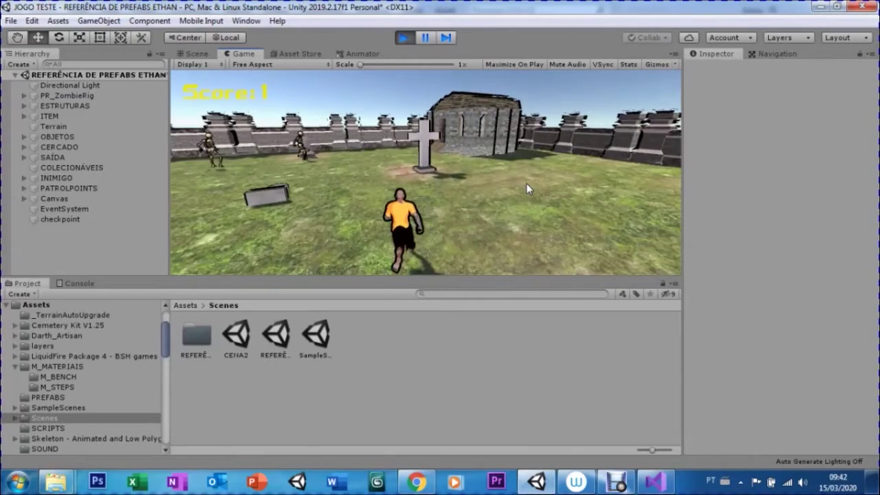
{"action": "key", "text": "d"}
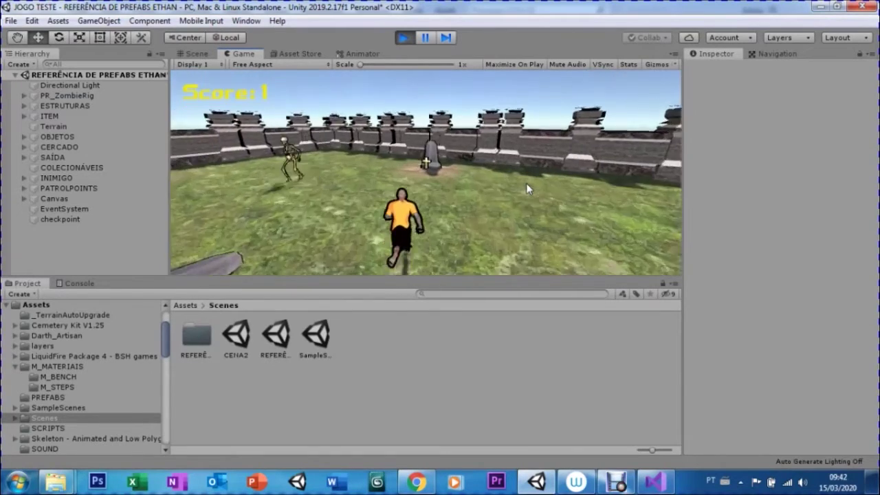
{"action": "key", "text": "a"}
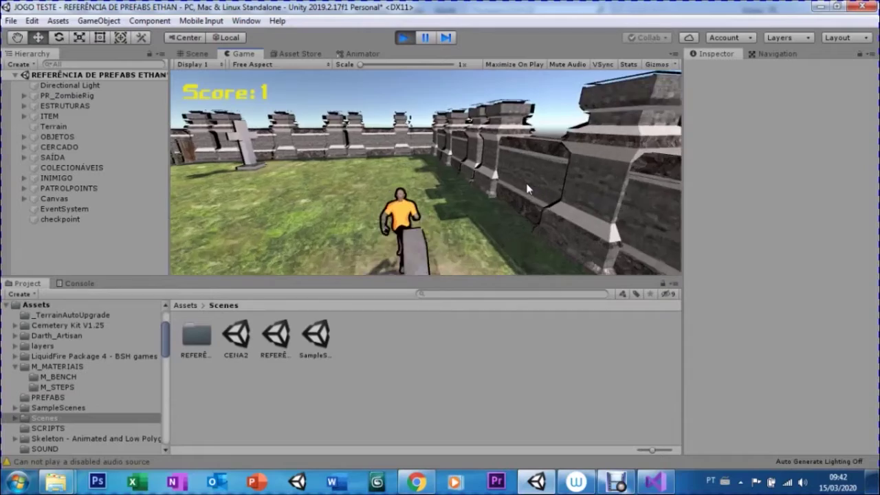
{"action": "key", "text": "a"}
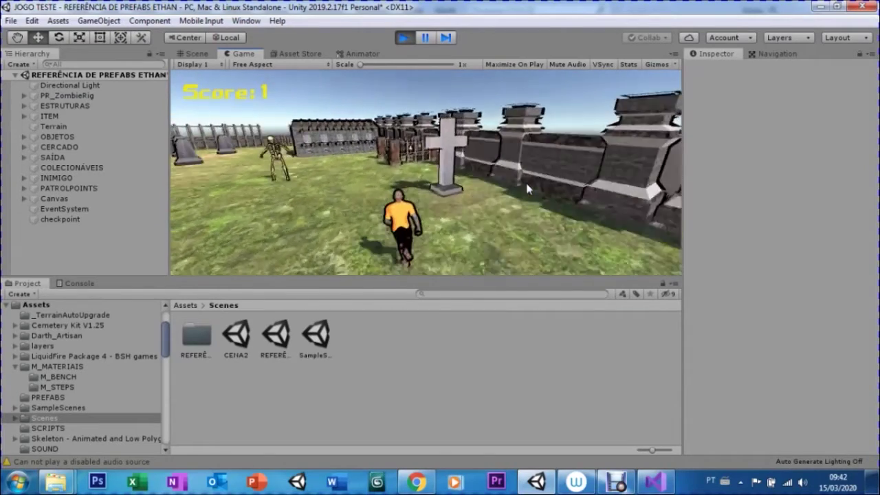
Steer through the gate and fence gap to trigger VOCÊ VENCEU!, then view the Console error
{"action": "key", "text": "d"}
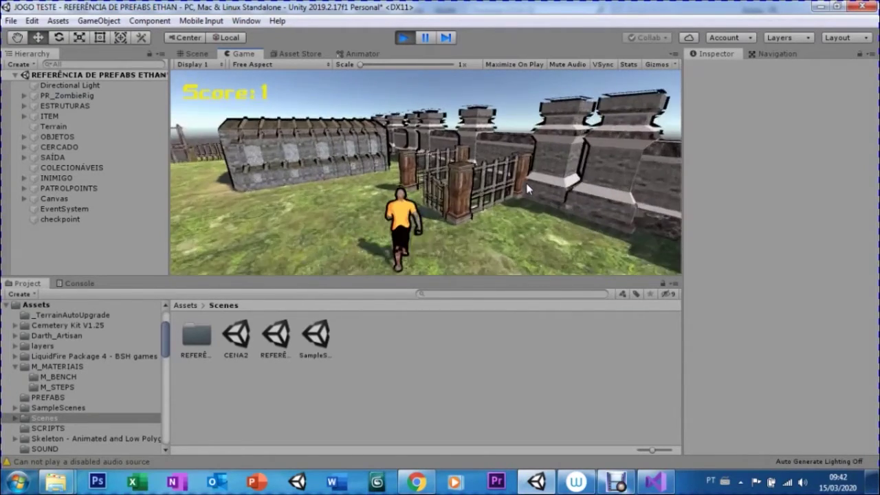
{"action": "key", "text": "w"}
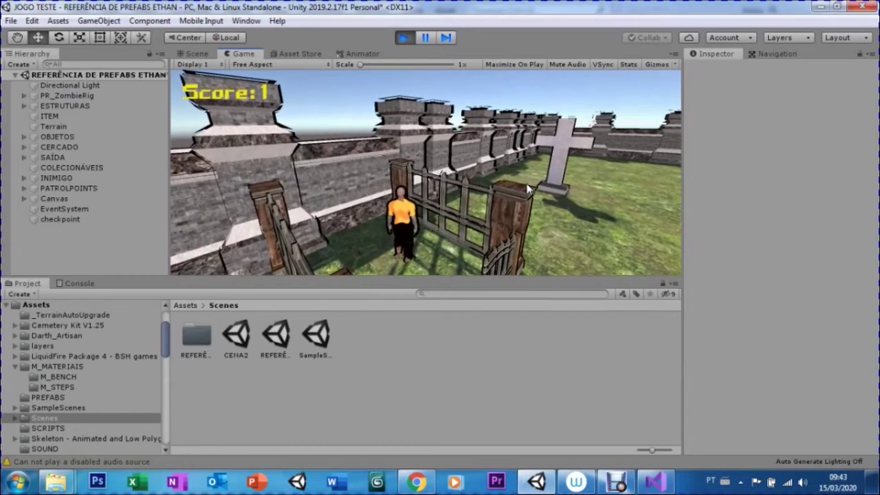
{"action": "key", "text": "d"}
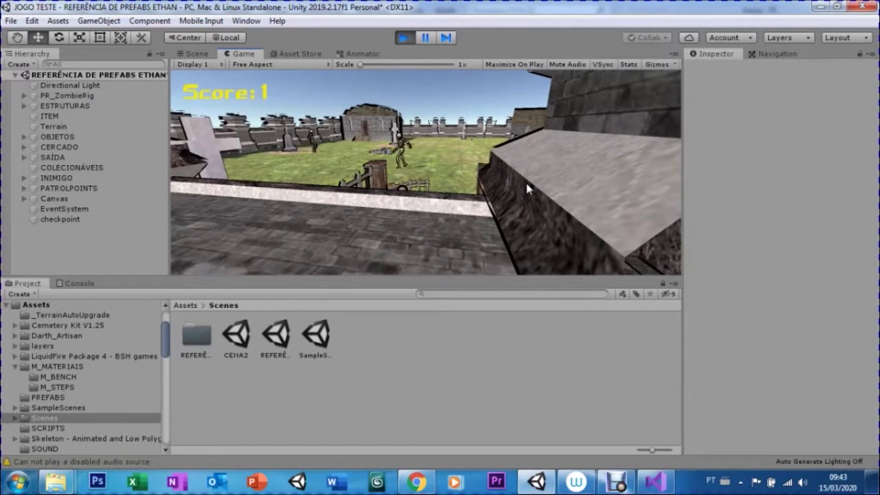
{"action": "key", "text": "s"}
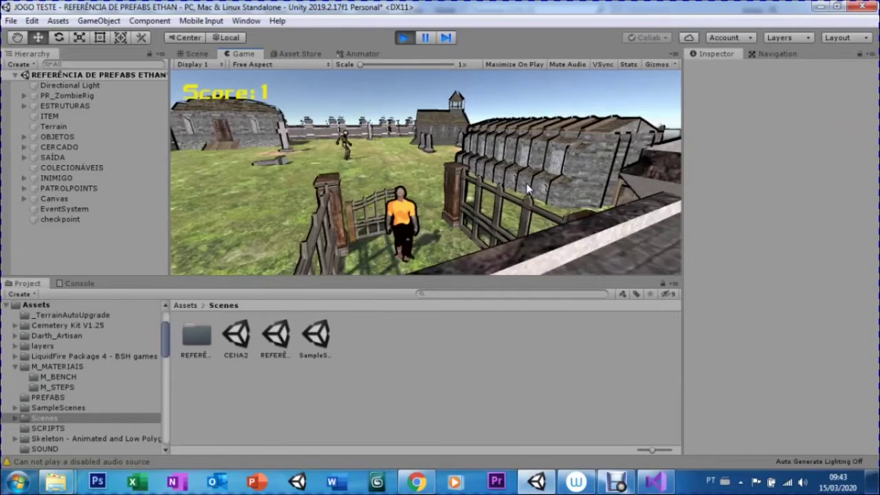
{"action": "key", "text": "w"}
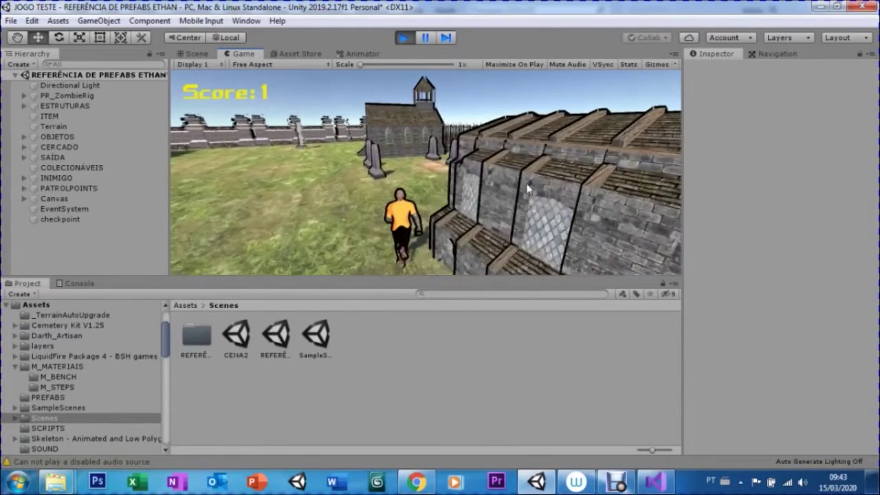
{"action": "key", "text": "a"}
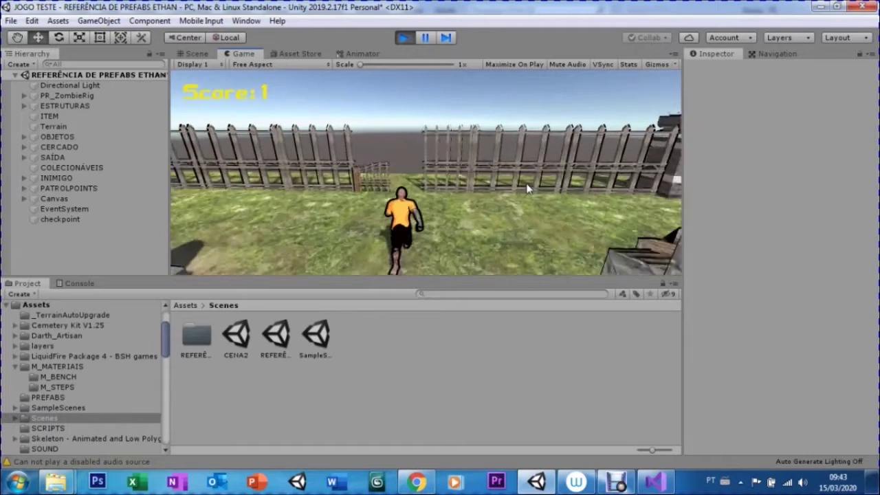
{"action": "key", "text": "w"}
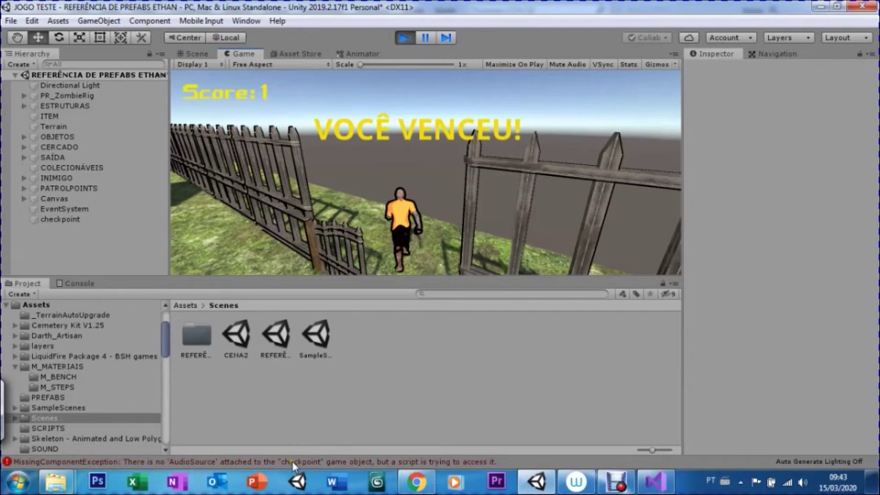
{"action": "left_click", "coordinate": [293, 463]}
Save WinText.cs in Visual Studio and bring the Unity editor back
{"action": "left_click", "coordinate": [652, 481]}
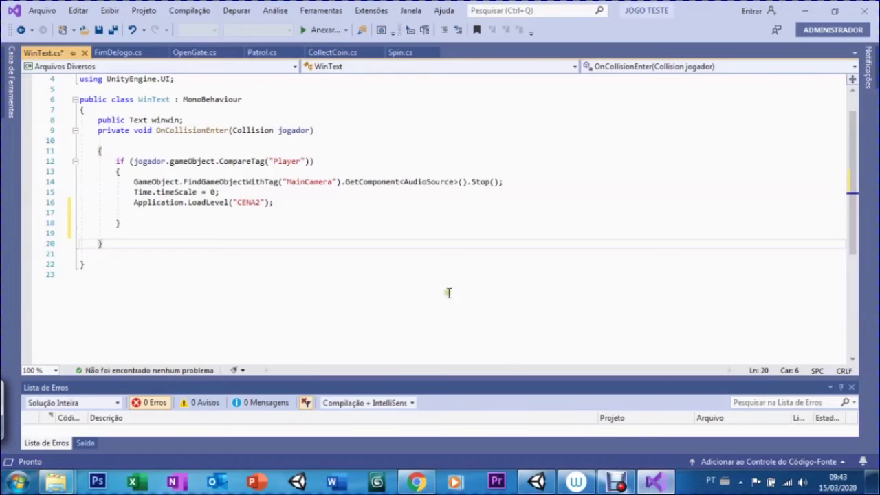
{"action": "left_click", "coordinate": [536, 482]}
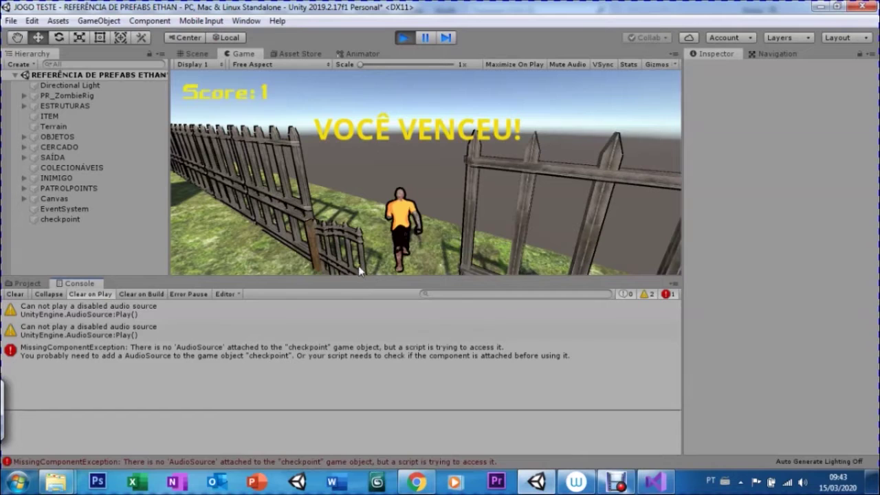
{"action": "left_click", "coordinate": [653, 481]}
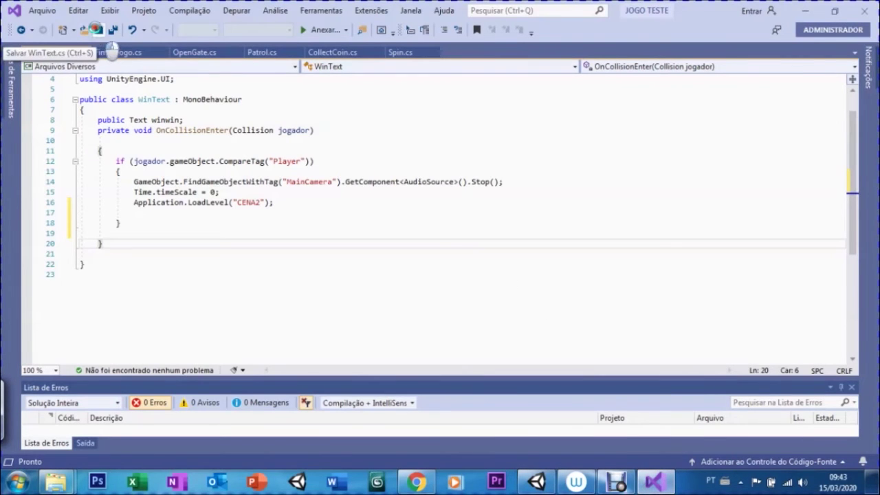
{"action": "left_click", "coordinate": [98, 30]}
{"action": "left_click", "coordinate": [543, 481]}
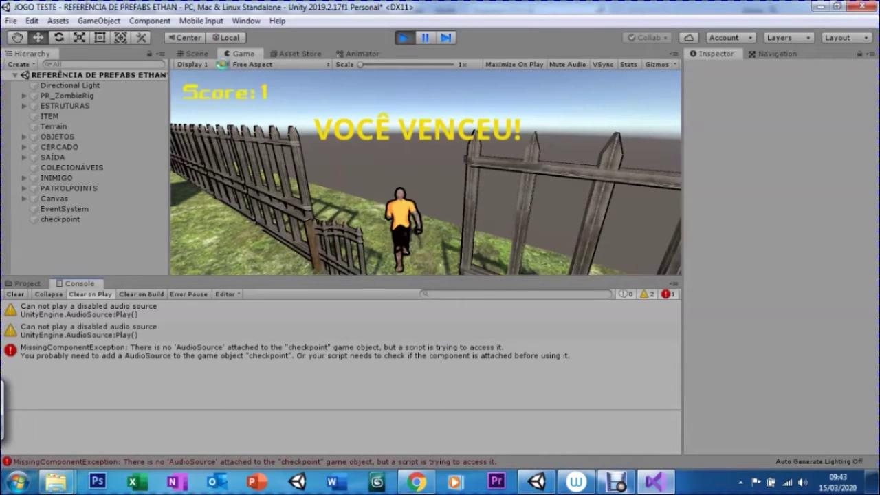
Stop Play mode, clear the Console, show the Project tab and start Play again
{"action": "left_click", "coordinate": [403, 38]}
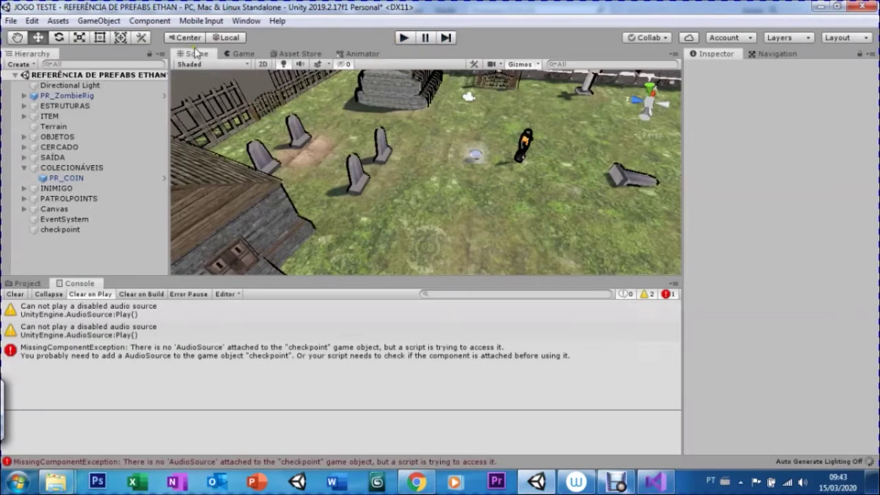
{"action": "left_click", "coordinate": [14, 294]}
{"action": "left_click", "coordinate": [26, 283]}
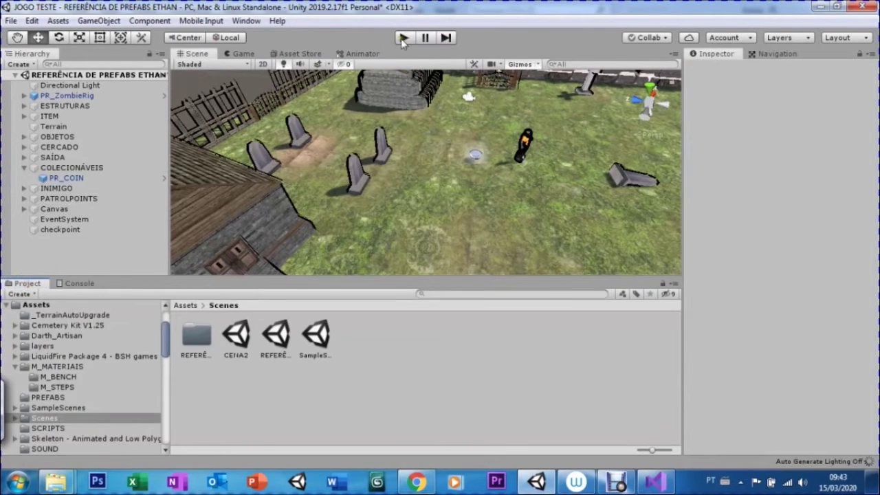
{"action": "left_click", "coordinate": [403, 39]}
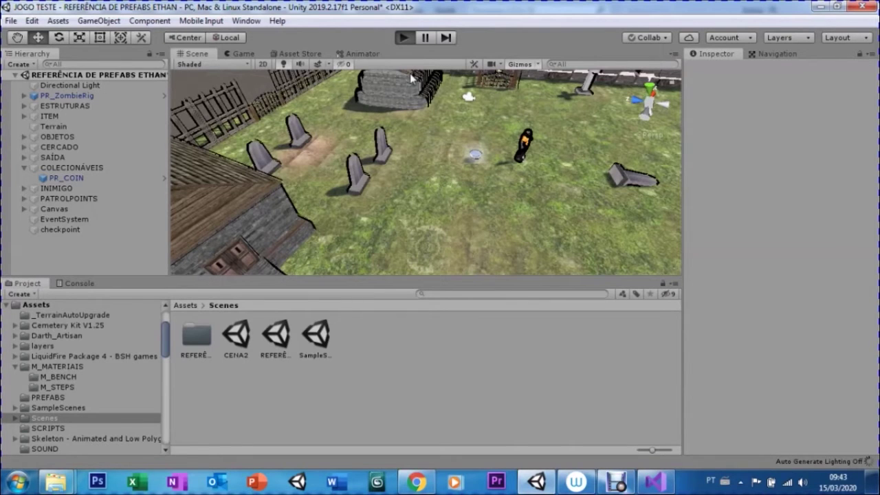
Walk the character over the coin and along the stone wall into the graveyard
{"action": "key", "text": "ctrl+p"}
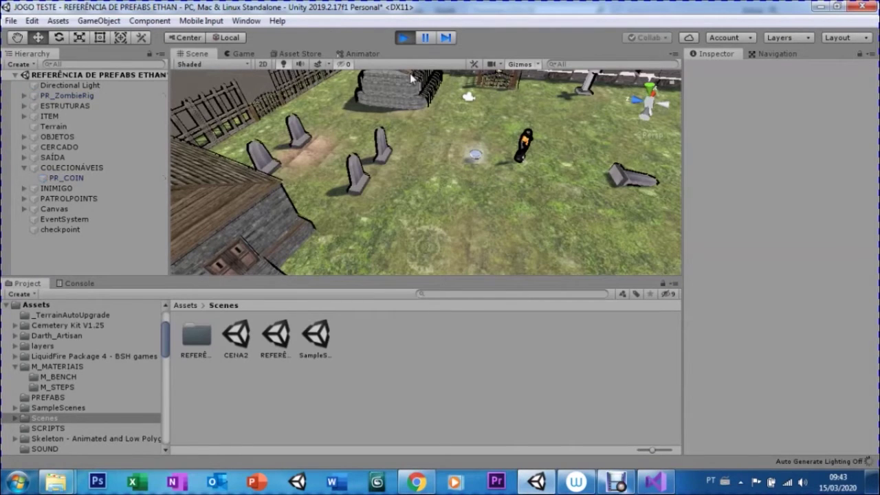
{"action": "key", "text": "w"}
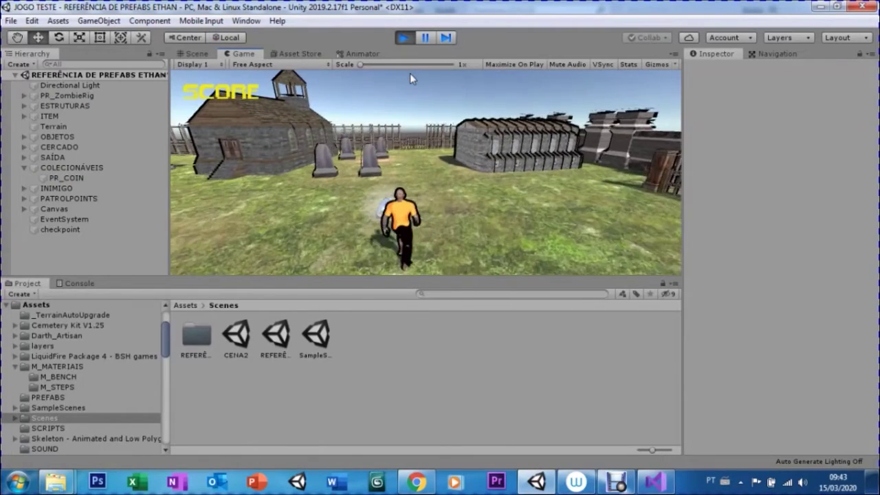
{"action": "key", "text": "a"}
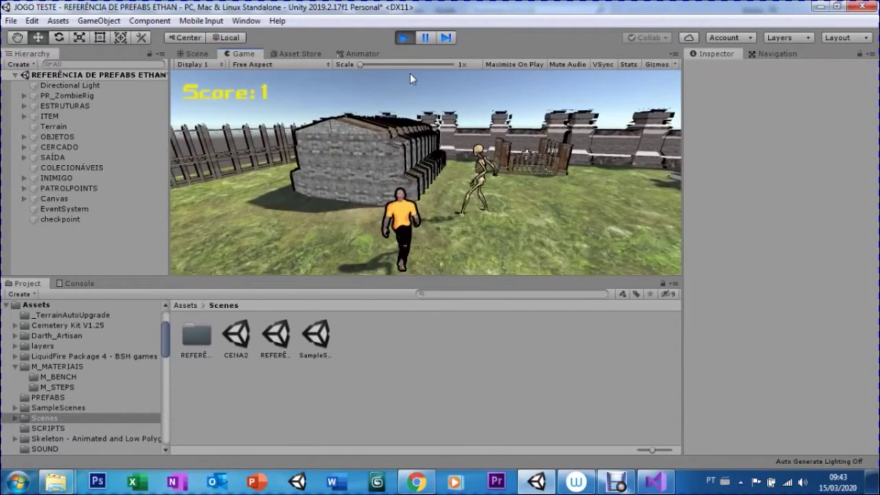
{"action": "key", "text": "d"}
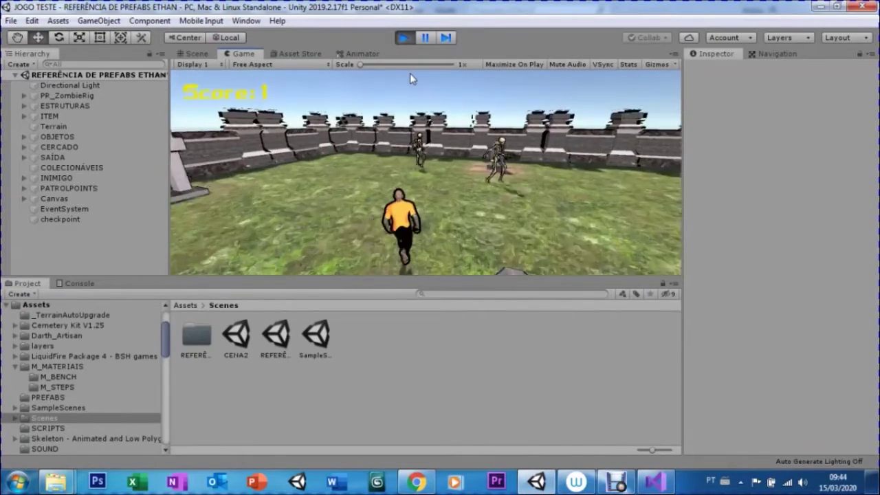
{"action": "key", "text": "d"}
{"action": "key", "text": "d"}
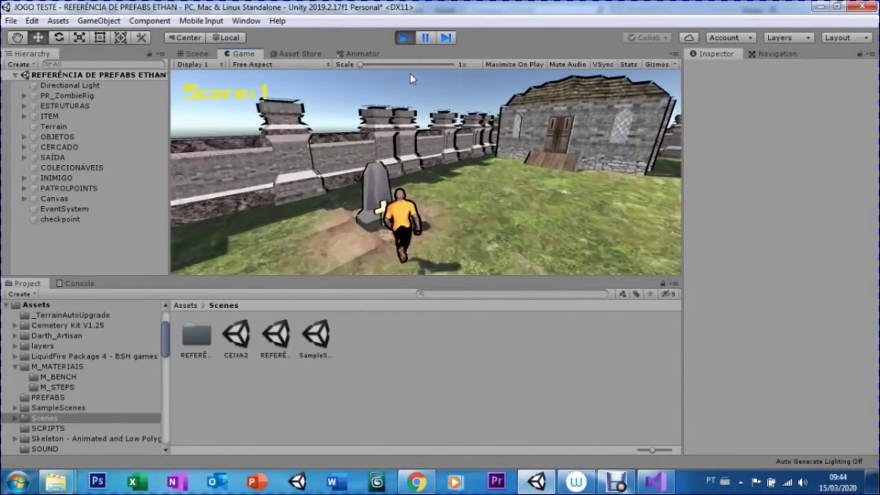
{"action": "key", "text": "d"}
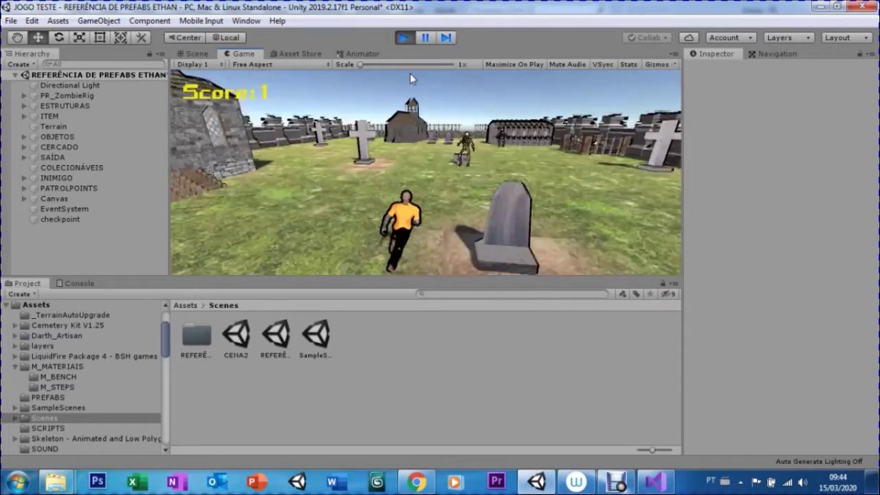
Run through the wooden gate past the church to the goal, loading CENA2
{"action": "key", "text": "d"}
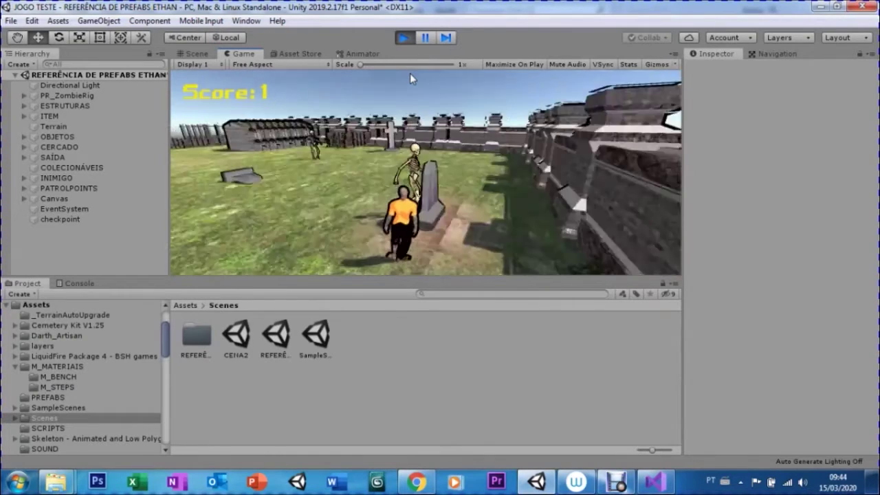
{"action": "key", "text": "d"}
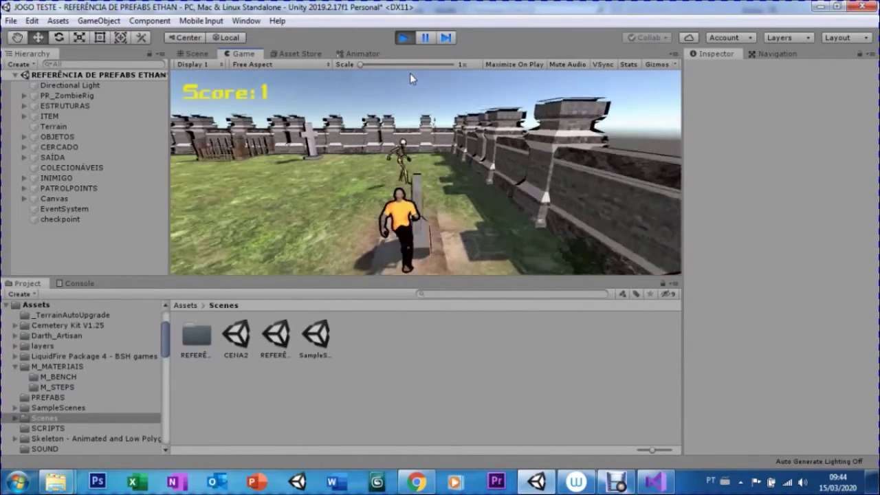
{"action": "key", "text": "a"}
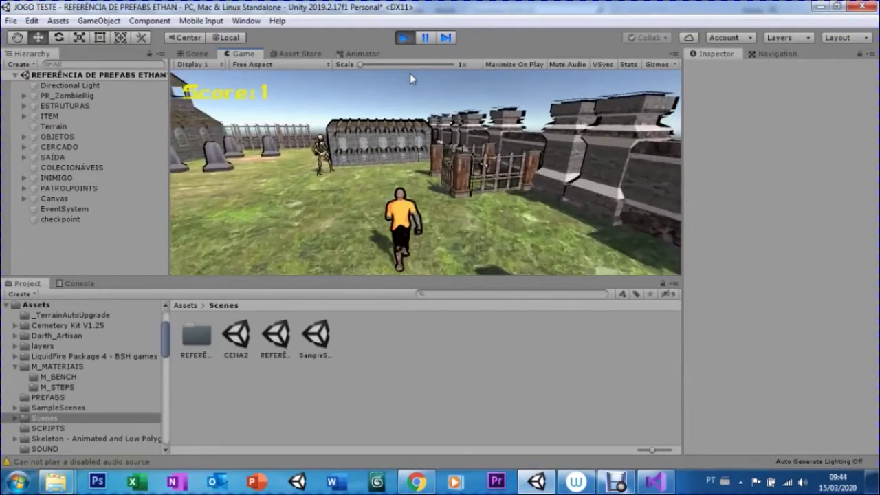
{"action": "key", "text": "d"}
{"action": "key", "text": "a"}
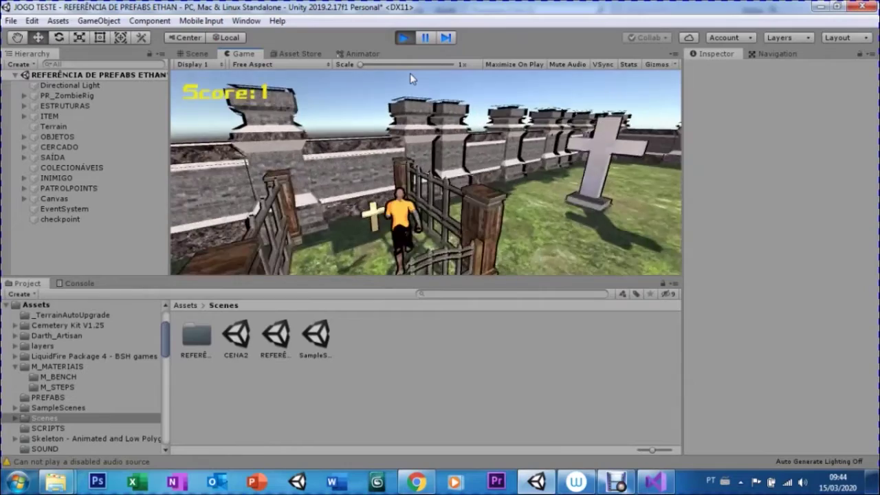
{"action": "key", "text": "w"}
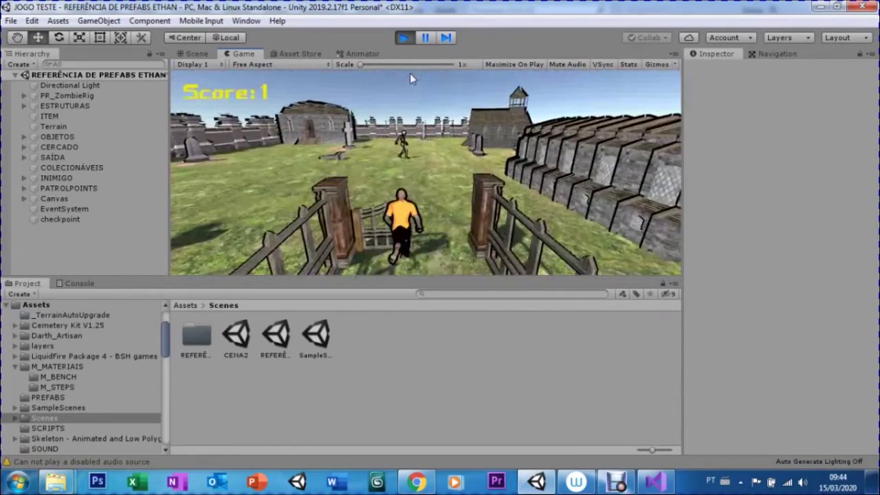
{"action": "key", "text": "d"}
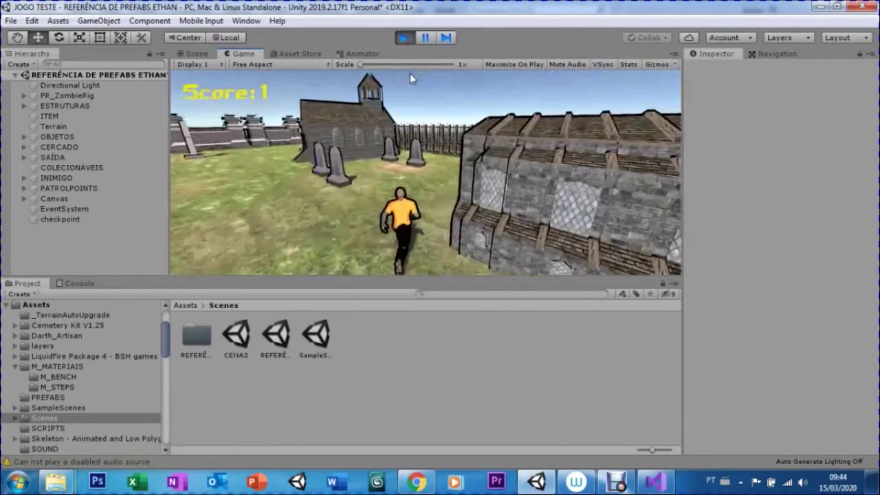
{"action": "key", "text": "w"}
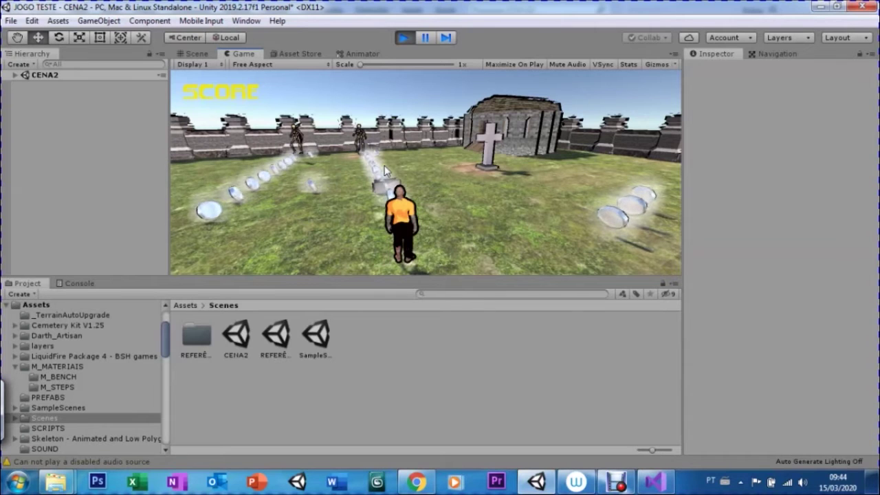
Move PR_ZombieRig between the gravestones beside the wooden hut in CENA2, then test-play the scene
{"action": "key", "text": "ctrl+p"}
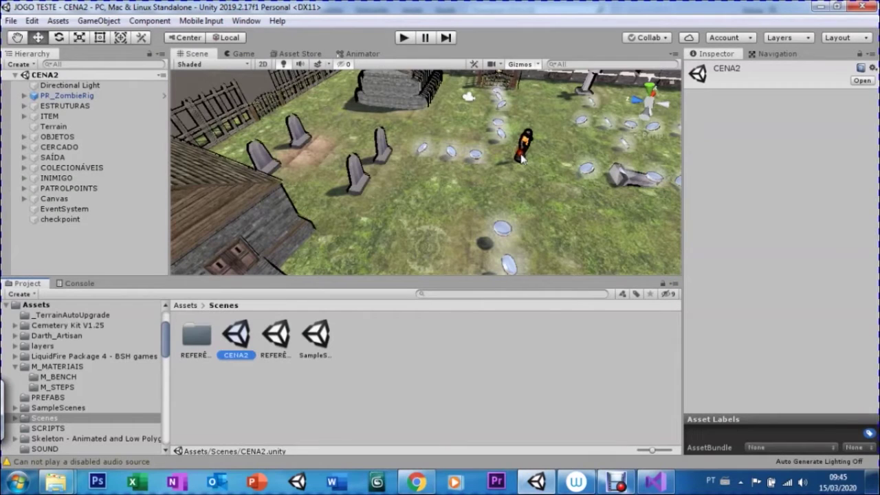
{"action": "left_click", "coordinate": [522, 155]}
{"action": "left_click_drag", "start_coordinate": [569, 163], "coordinate": [442, 79]}
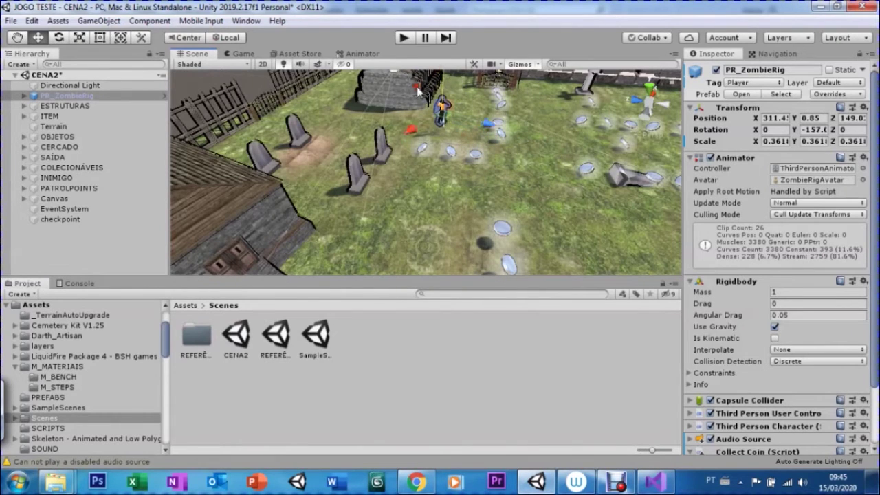
{"action": "mouse_move", "coordinate": [442, 79]}
{"action": "left_mouse_down"}
{"action": "mouse_move", "coordinate": [324, 176]}
{"action": "mouse_move", "coordinate": [294, 138]}
{"action": "left_mouse_up"}
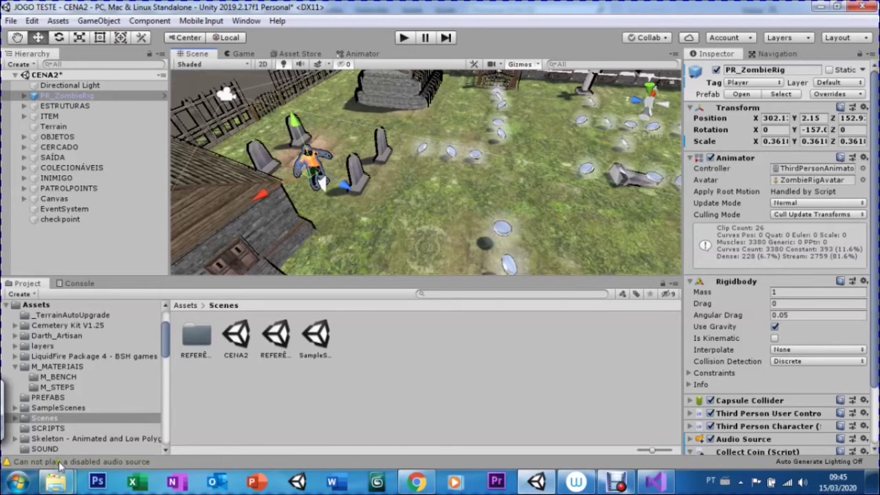
{"action": "left_click", "coordinate": [405, 39]}
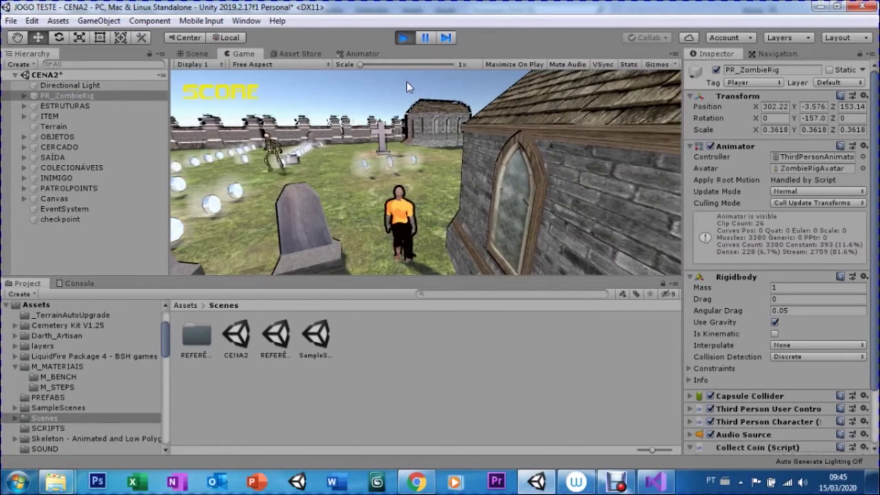
{"action": "left_click", "coordinate": [402, 38]}
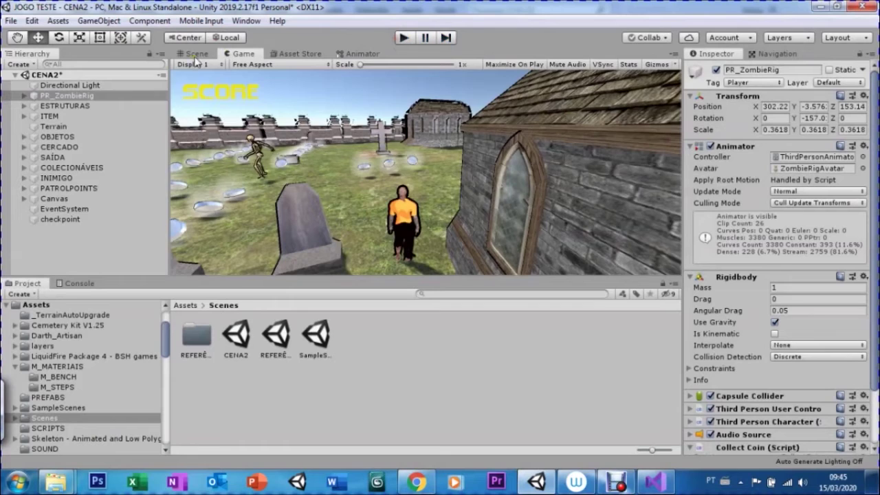
Open the REFERÊNCIA DE PREFABS ETHAN scene, saving CENA2's changes first
{"action": "left_click", "coordinate": [14, 75]}
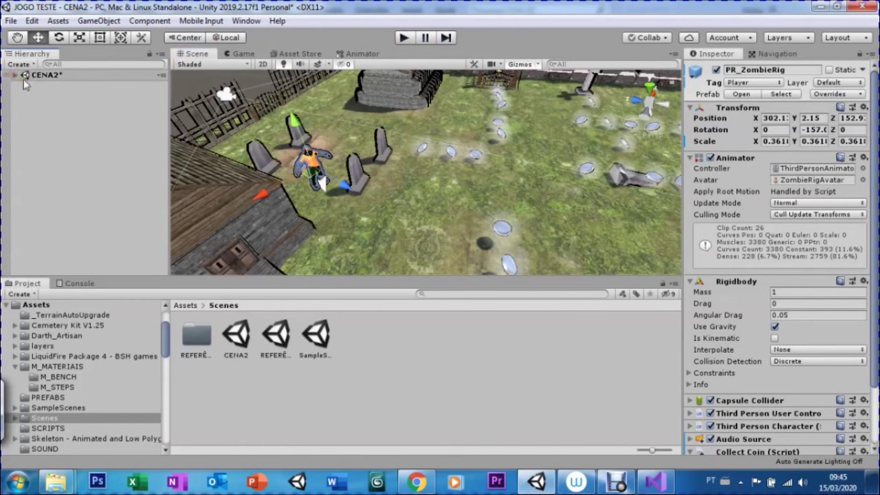
{"action": "left_click", "coordinate": [11, 22]}
{"action": "left_click", "coordinate": [270, 352]}
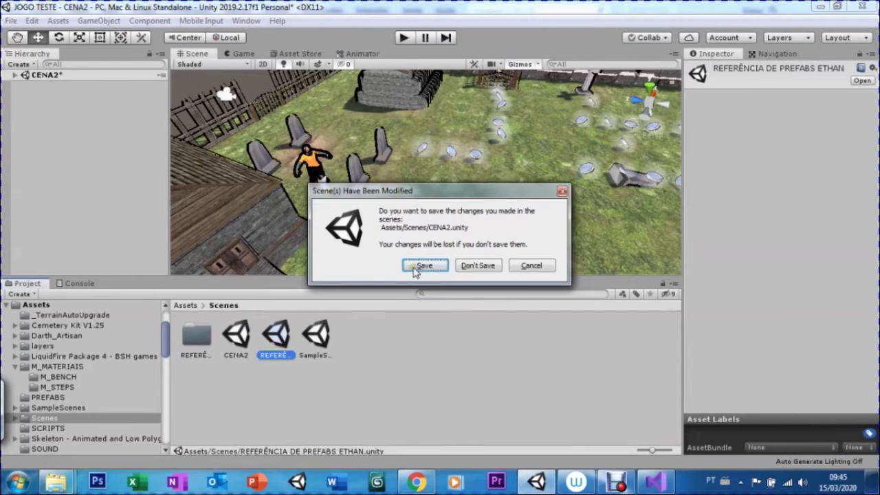
{"action": "left_click", "coordinate": [412, 265]}
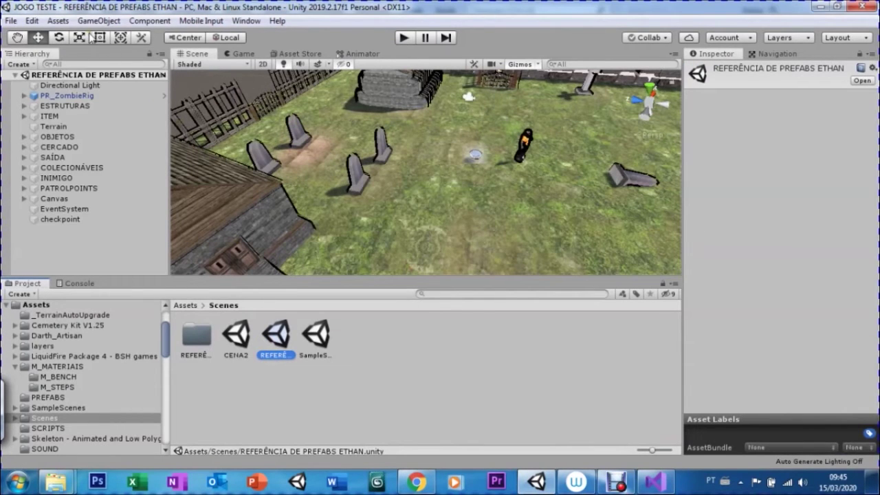
Check that Build Settings list REFERÊNCIA DE PREFABS ETHAN first and CENA2 second
{"action": "left_click", "coordinate": [11, 21]}
{"action": "left_click", "coordinate": [21, 145]}
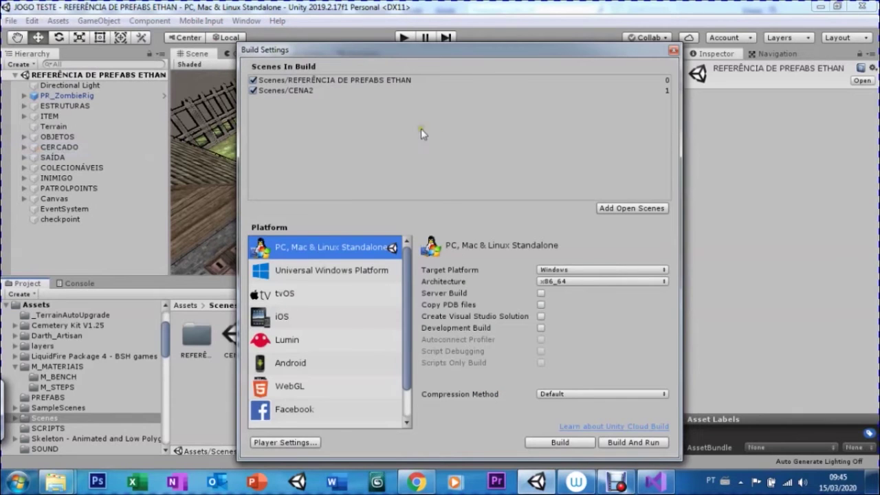
{"action": "left_click_drag", "start_coordinate": [408, 58], "coordinate": [571, 49]}
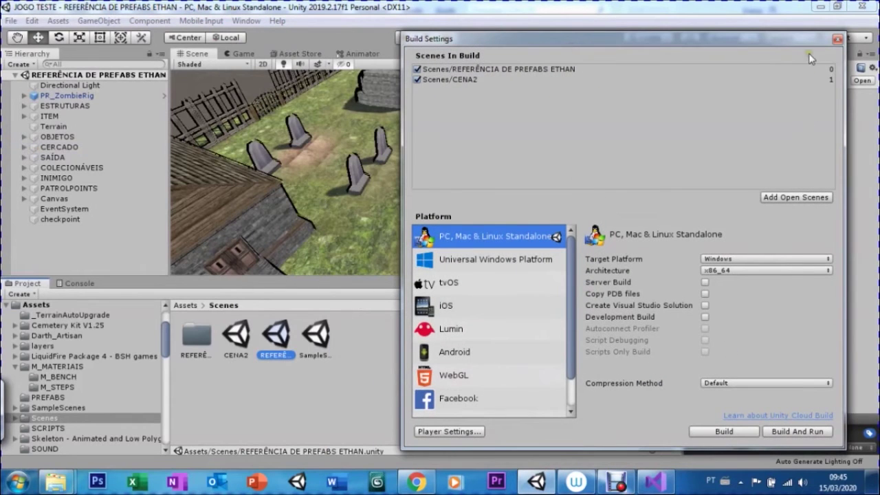
{"action": "left_click", "coordinate": [837, 39]}
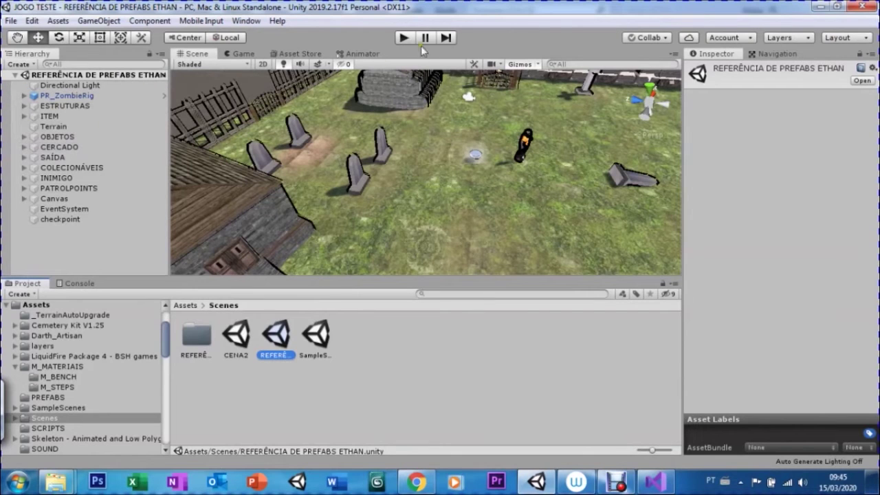
Shift PR_ZombieRig's start spot, then run the player past a coin toward the graveyard and church
{"action": "left_click", "coordinate": [524, 153]}
{"action": "mouse_move", "coordinate": [565, 156]}
{"action": "left_mouse_down"}
{"action": "mouse_move", "coordinate": [441, 146]}
{"action": "mouse_move", "coordinate": [424, 160]}
{"action": "left_mouse_up"}
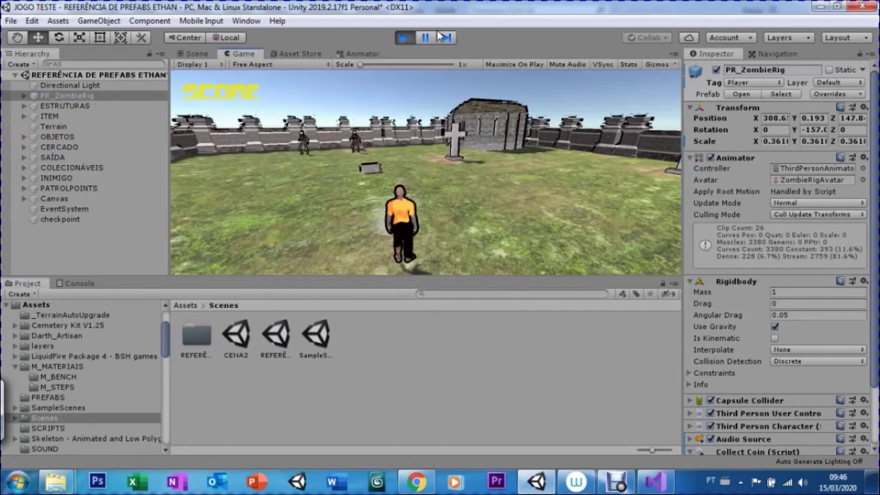
{"action": "key", "text": "w"}
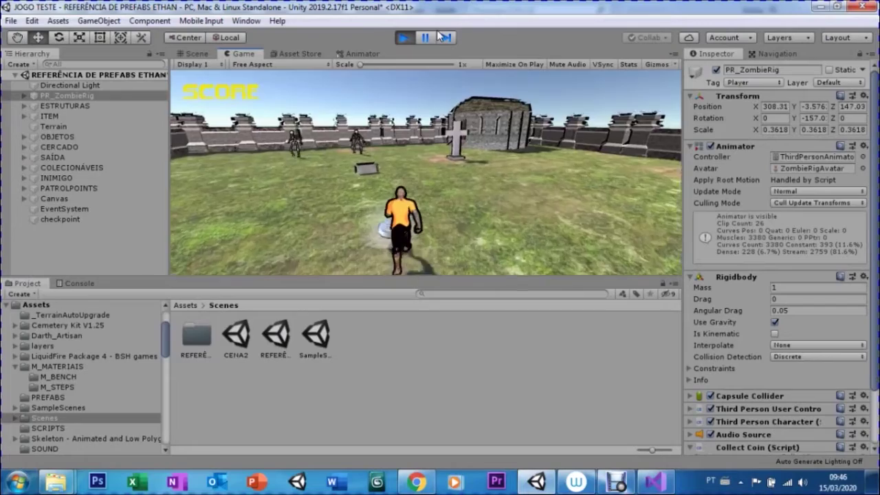
{"action": "key", "text": "d"}
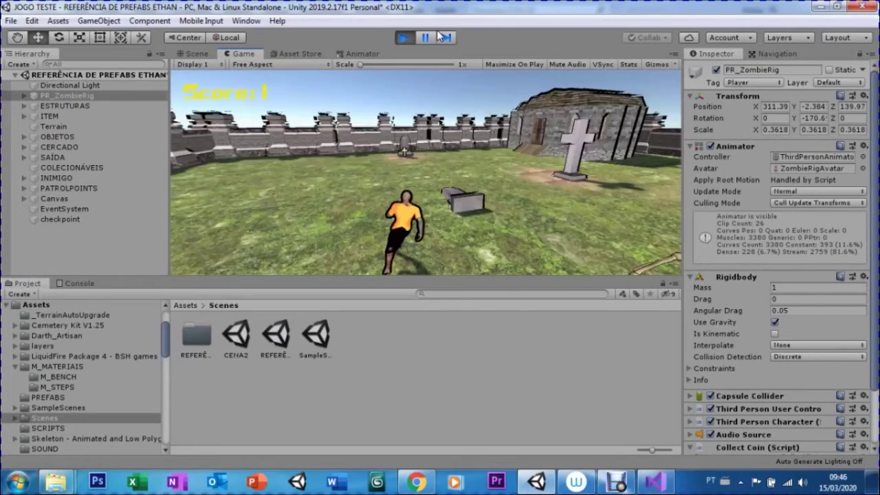
{"action": "key", "text": "a"}
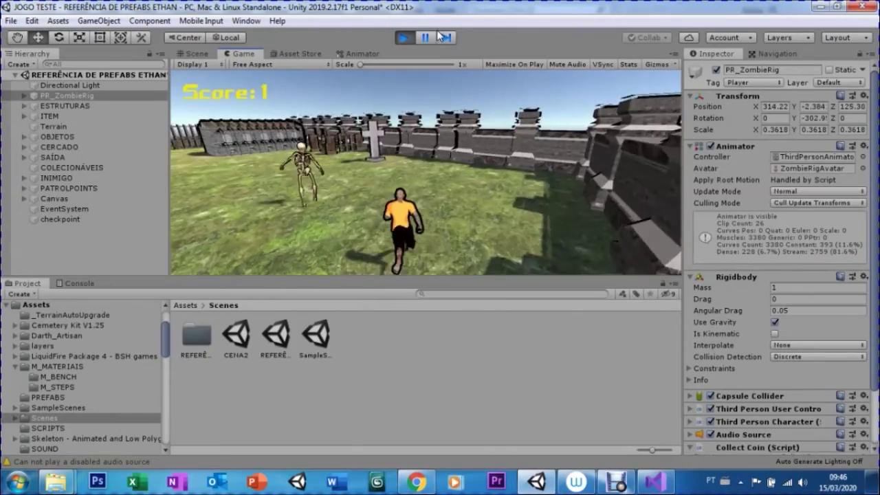
{"action": "key", "text": "a"}
{"action": "key", "text": "w"}
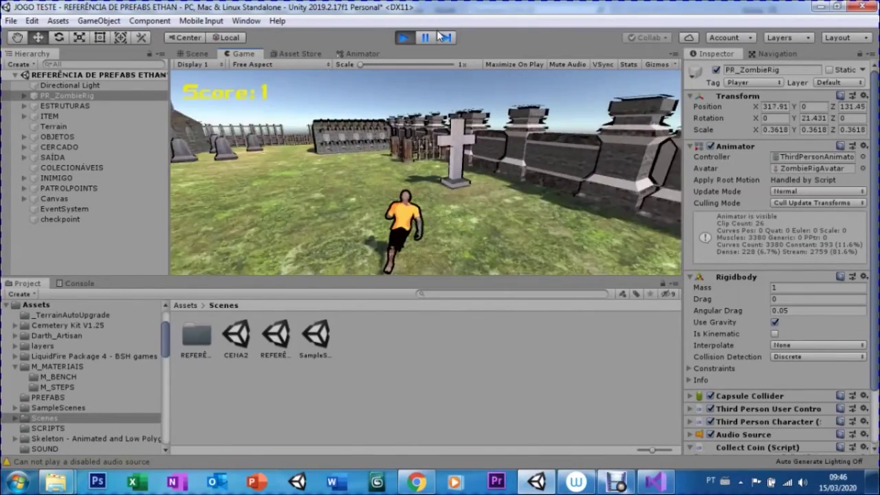
Steer through the gate and past the fences to the goal, loading CENA2, then stop play
{"action": "key", "text": "d"}
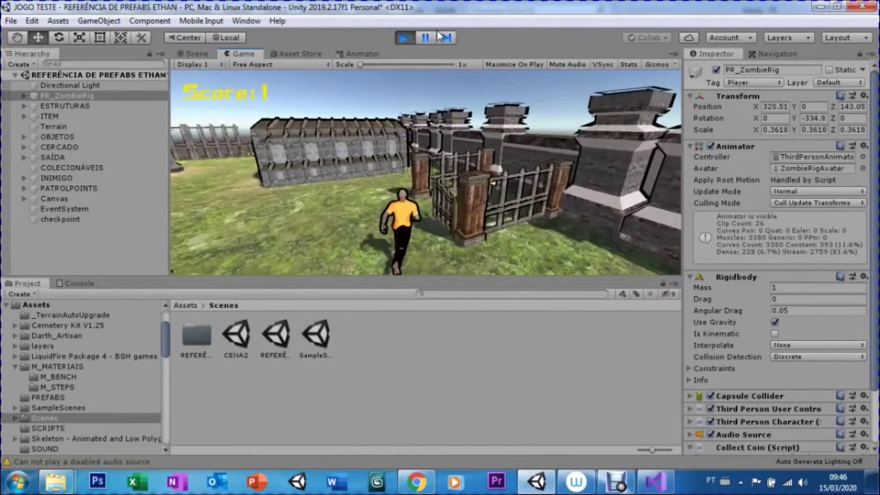
{"action": "key", "text": "a"}
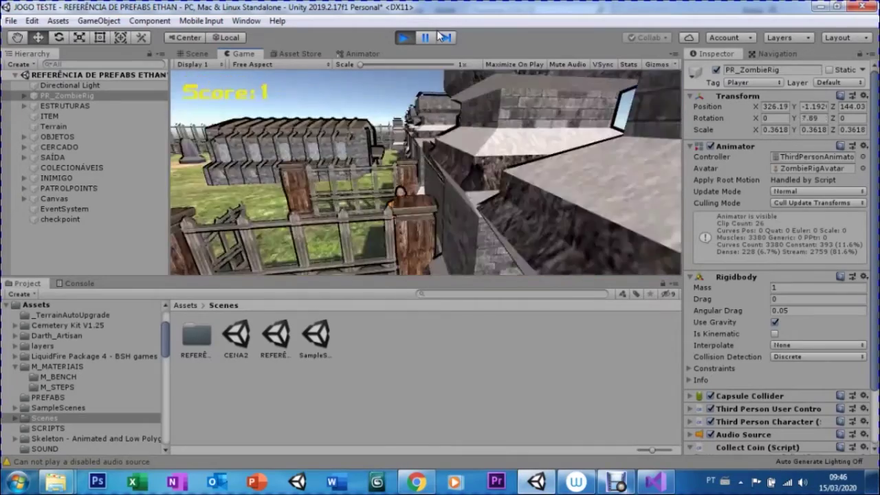
{"action": "key", "text": "w"}
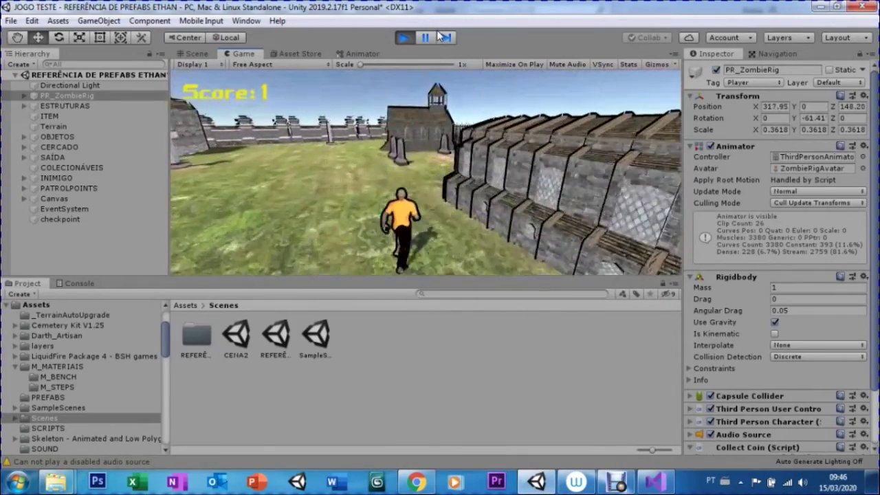
{"action": "key", "text": "a"}
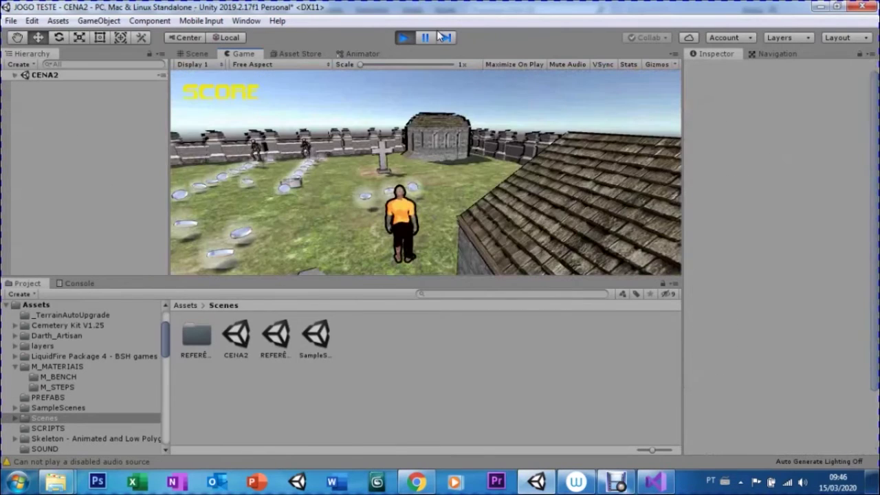
{"action": "key", "text": "ctrl+p"}
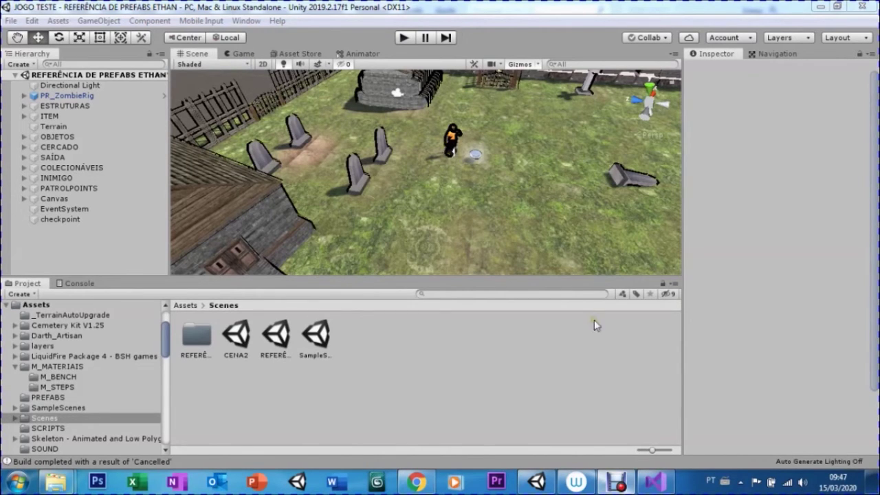
{"action": "left_click", "coordinate": [653, 481]}
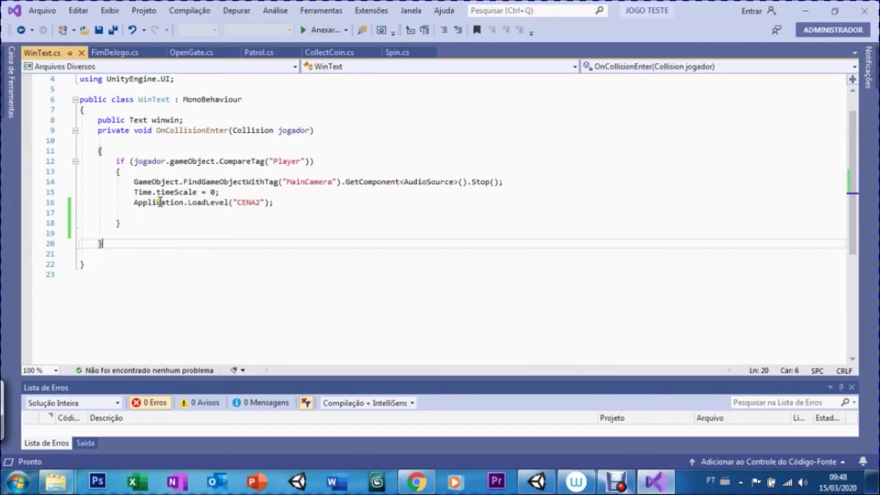
Delete the Time.timeScale = 0; line from WinText.cs and save the script
{"action": "left_click_drag", "start_coordinate": [133, 192], "coordinate": [219, 193]}
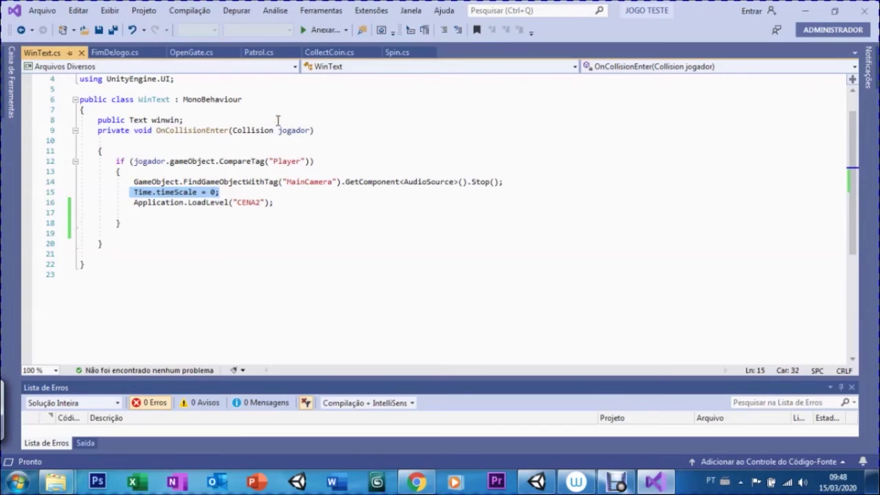
{"action": "key", "text": "BackSpace"}
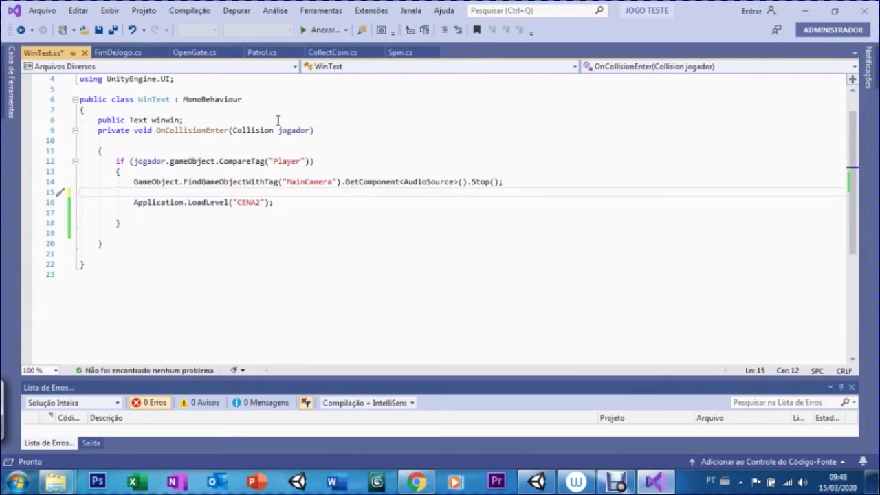
{"action": "left_click", "coordinate": [99, 30]}
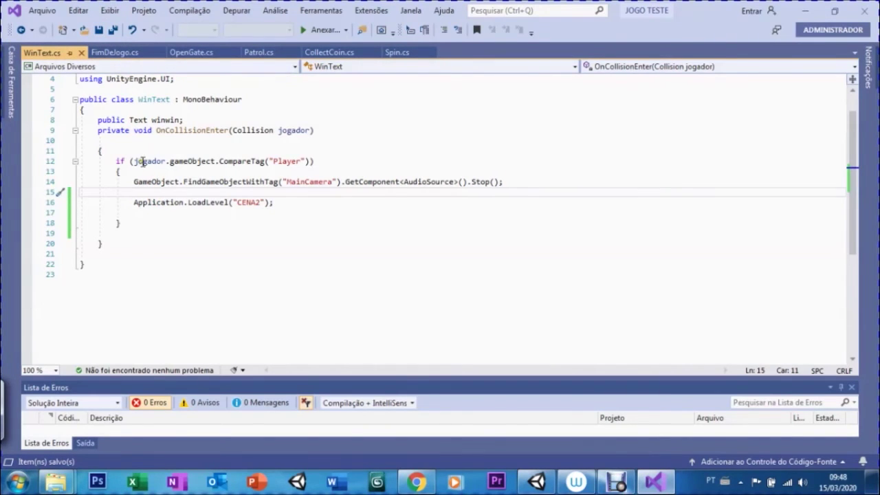
{"action": "left_click", "coordinate": [536, 481]}
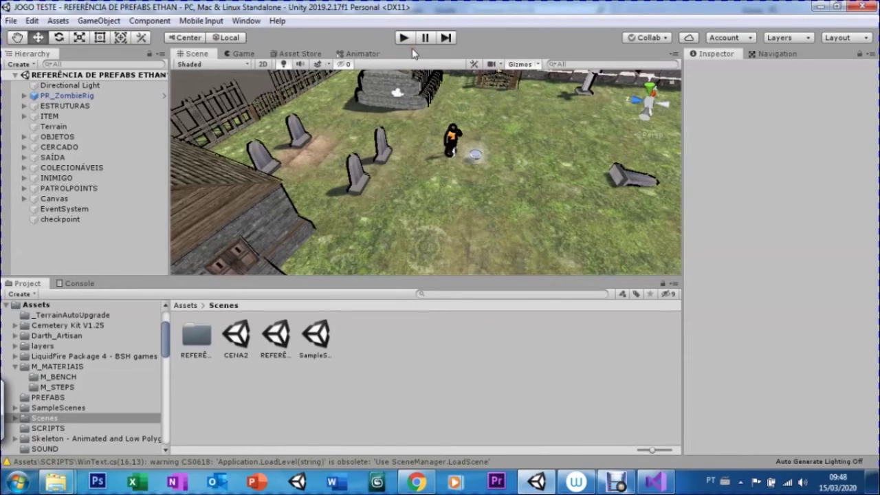
Play through REFERÊNCIA DE PREFABS ETHAN to the goal so the game continues into CENA2
{"action": "left_click", "coordinate": [403, 38]}
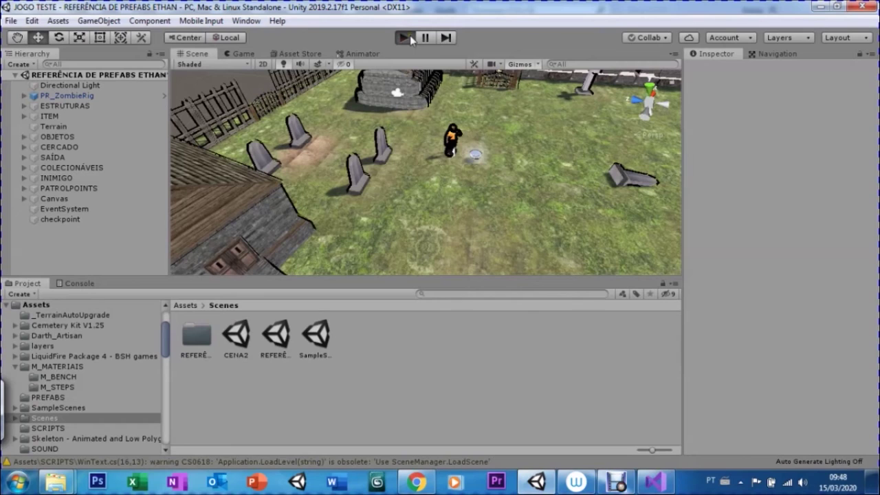